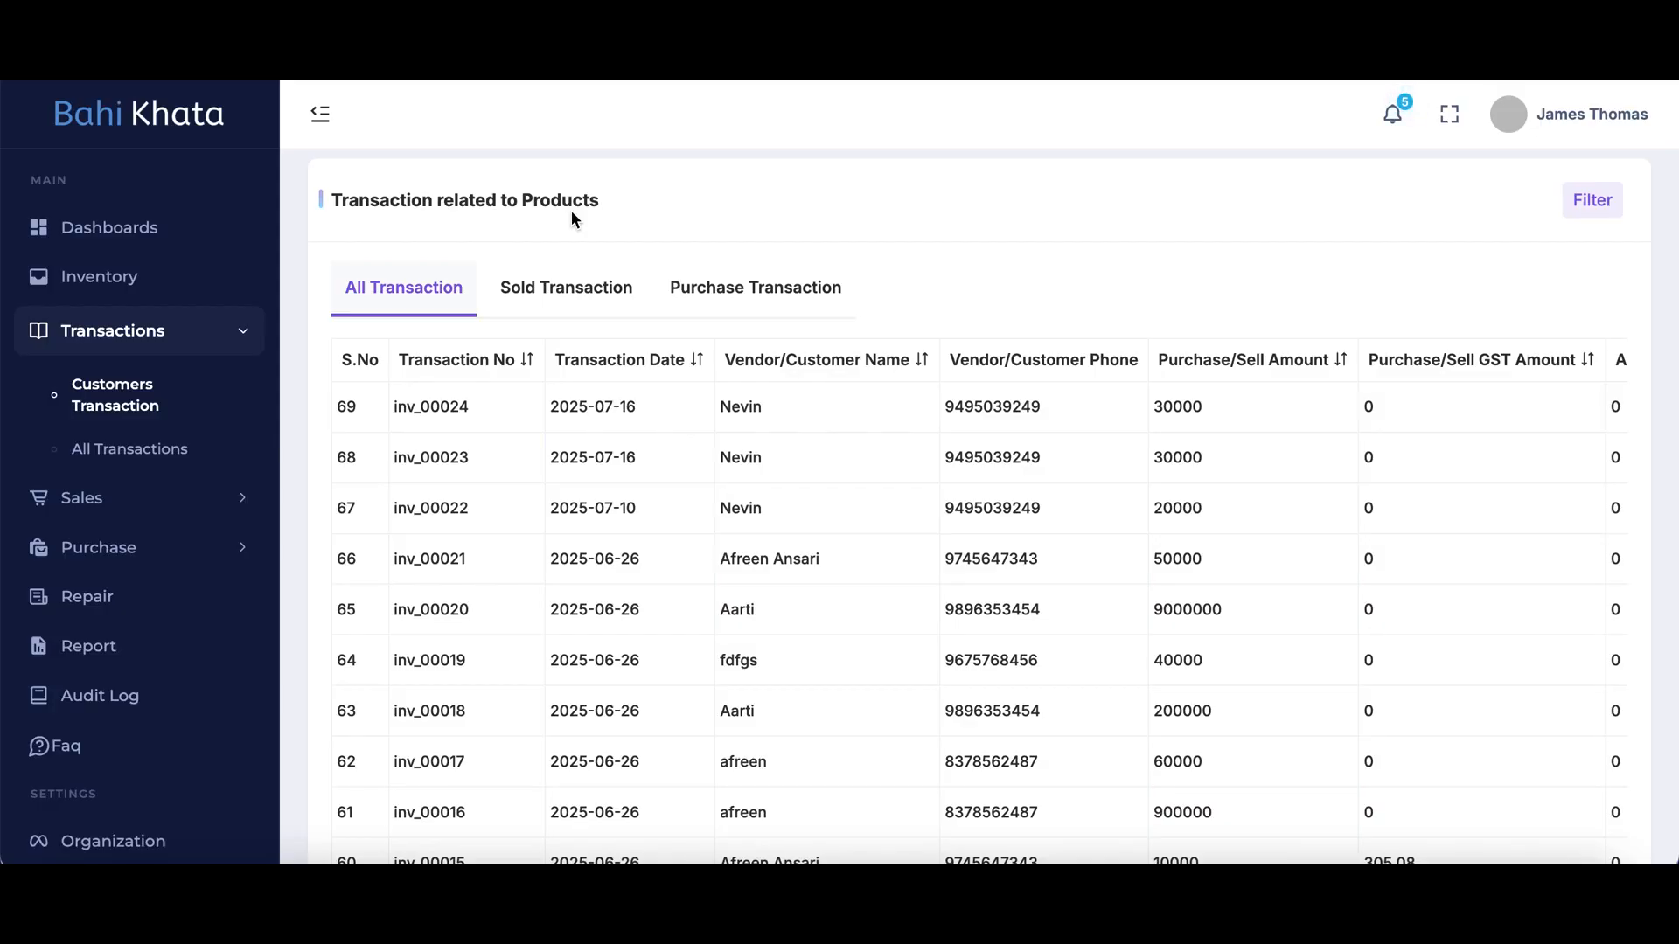
Step: Examine the columns of the all-transactions list for products and the actions available for the first transaction
scroll(625, 411, down, 1)
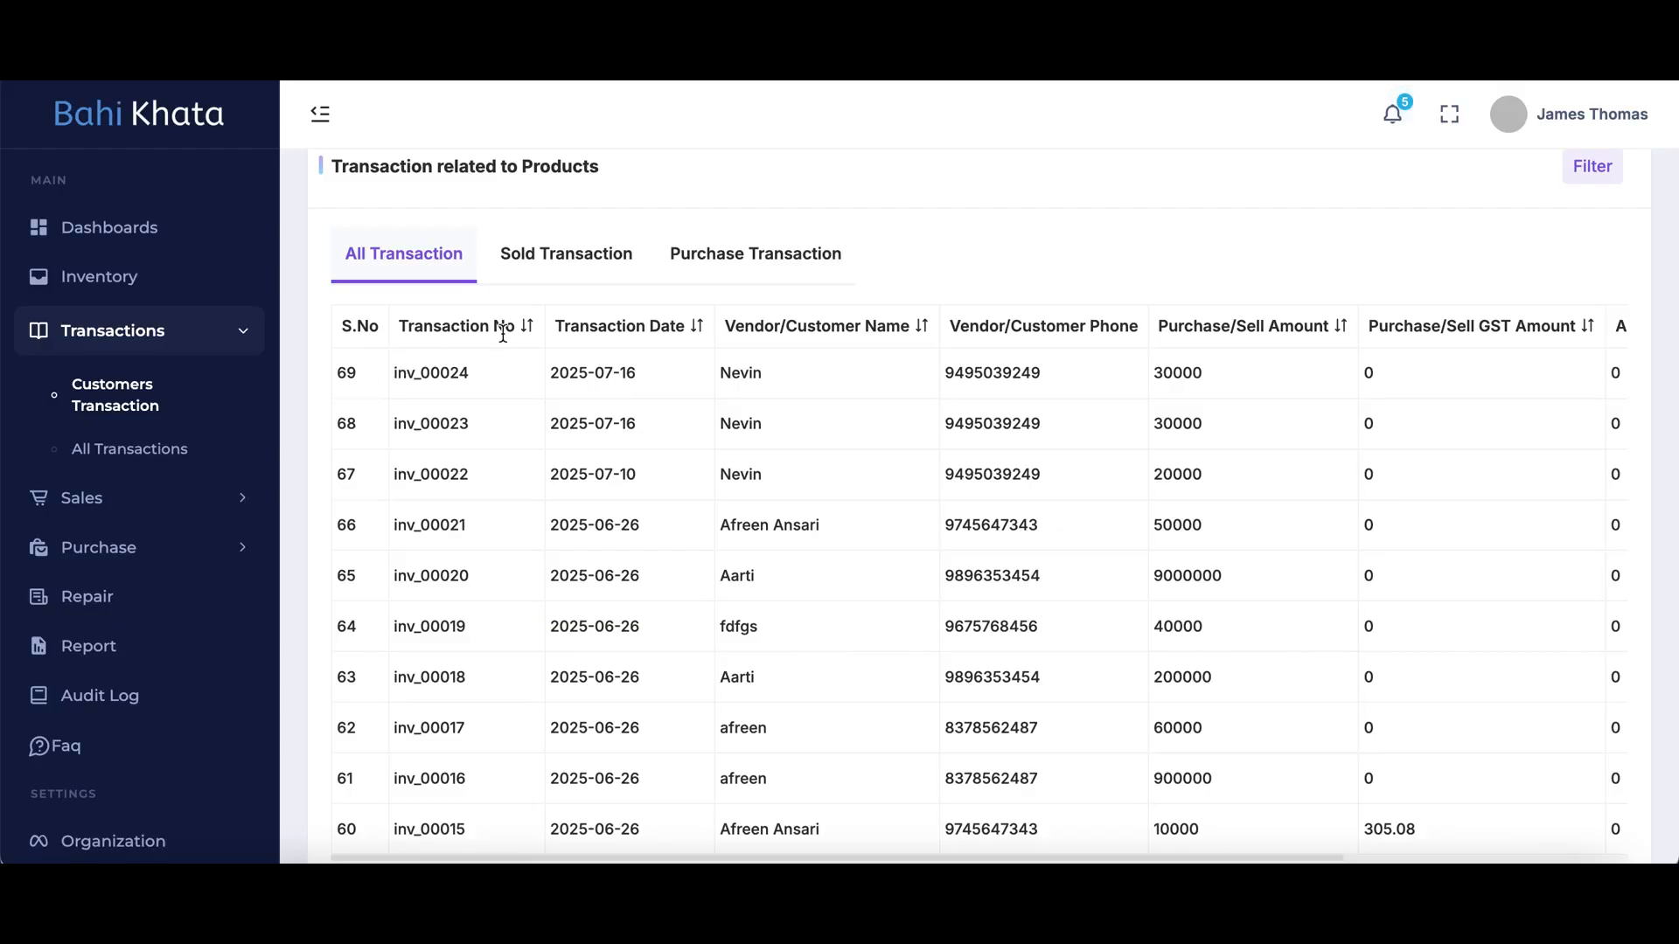
scroll(853, 373, right, 5)
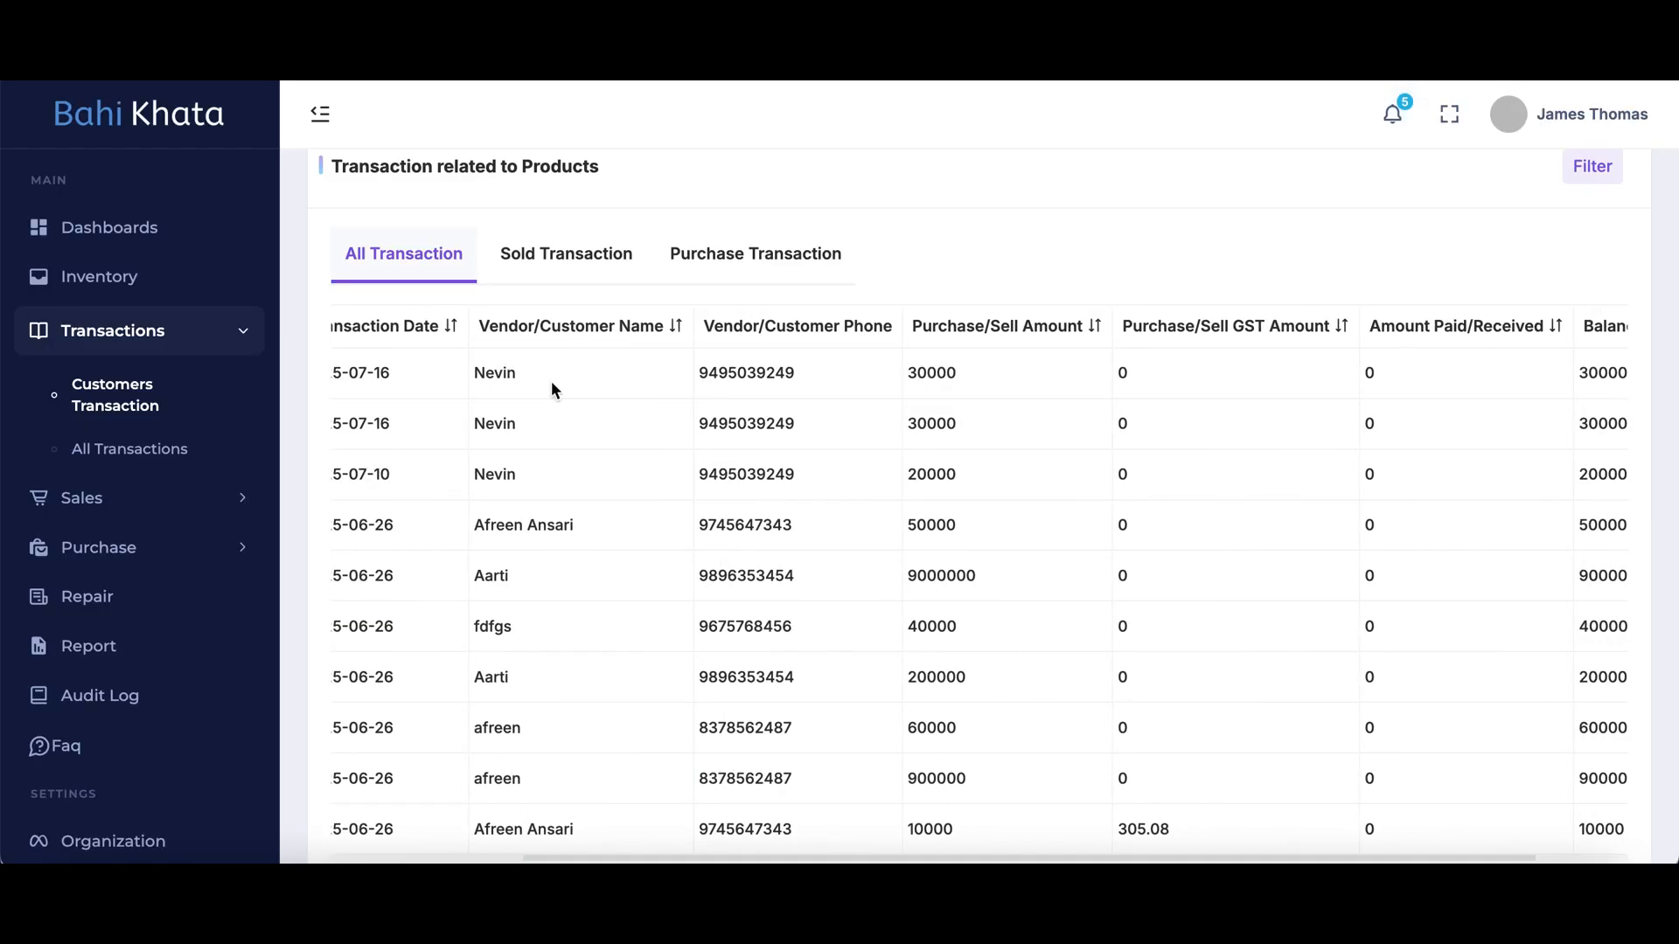
scroll(1067, 402, right, 2)
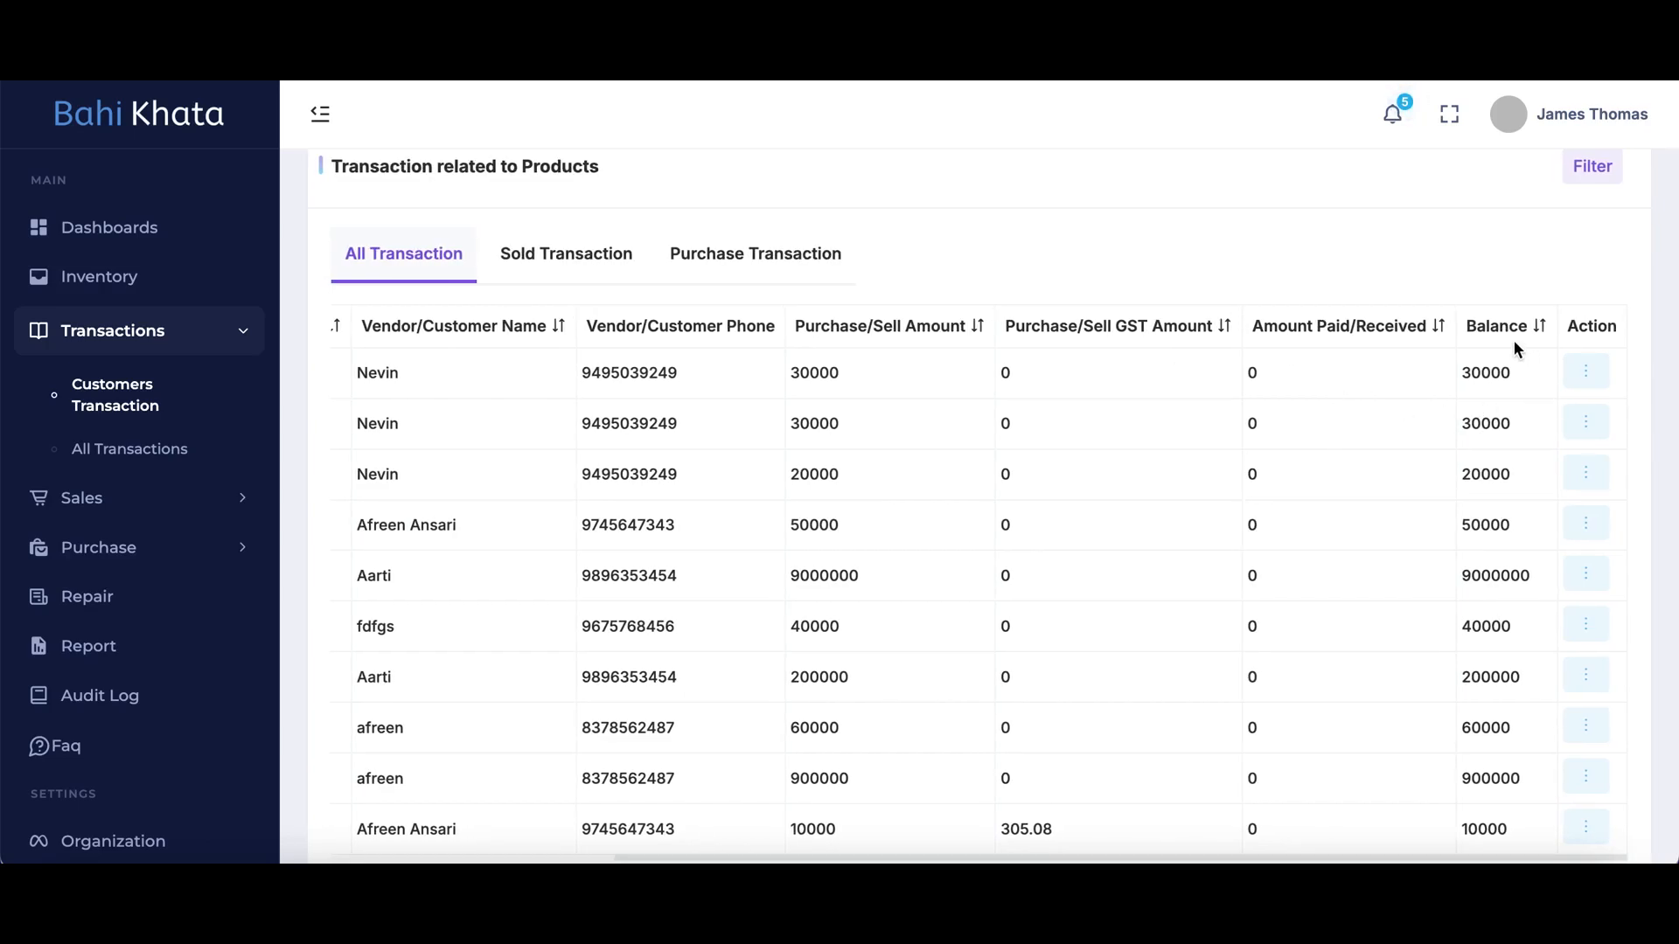
click(1593, 370)
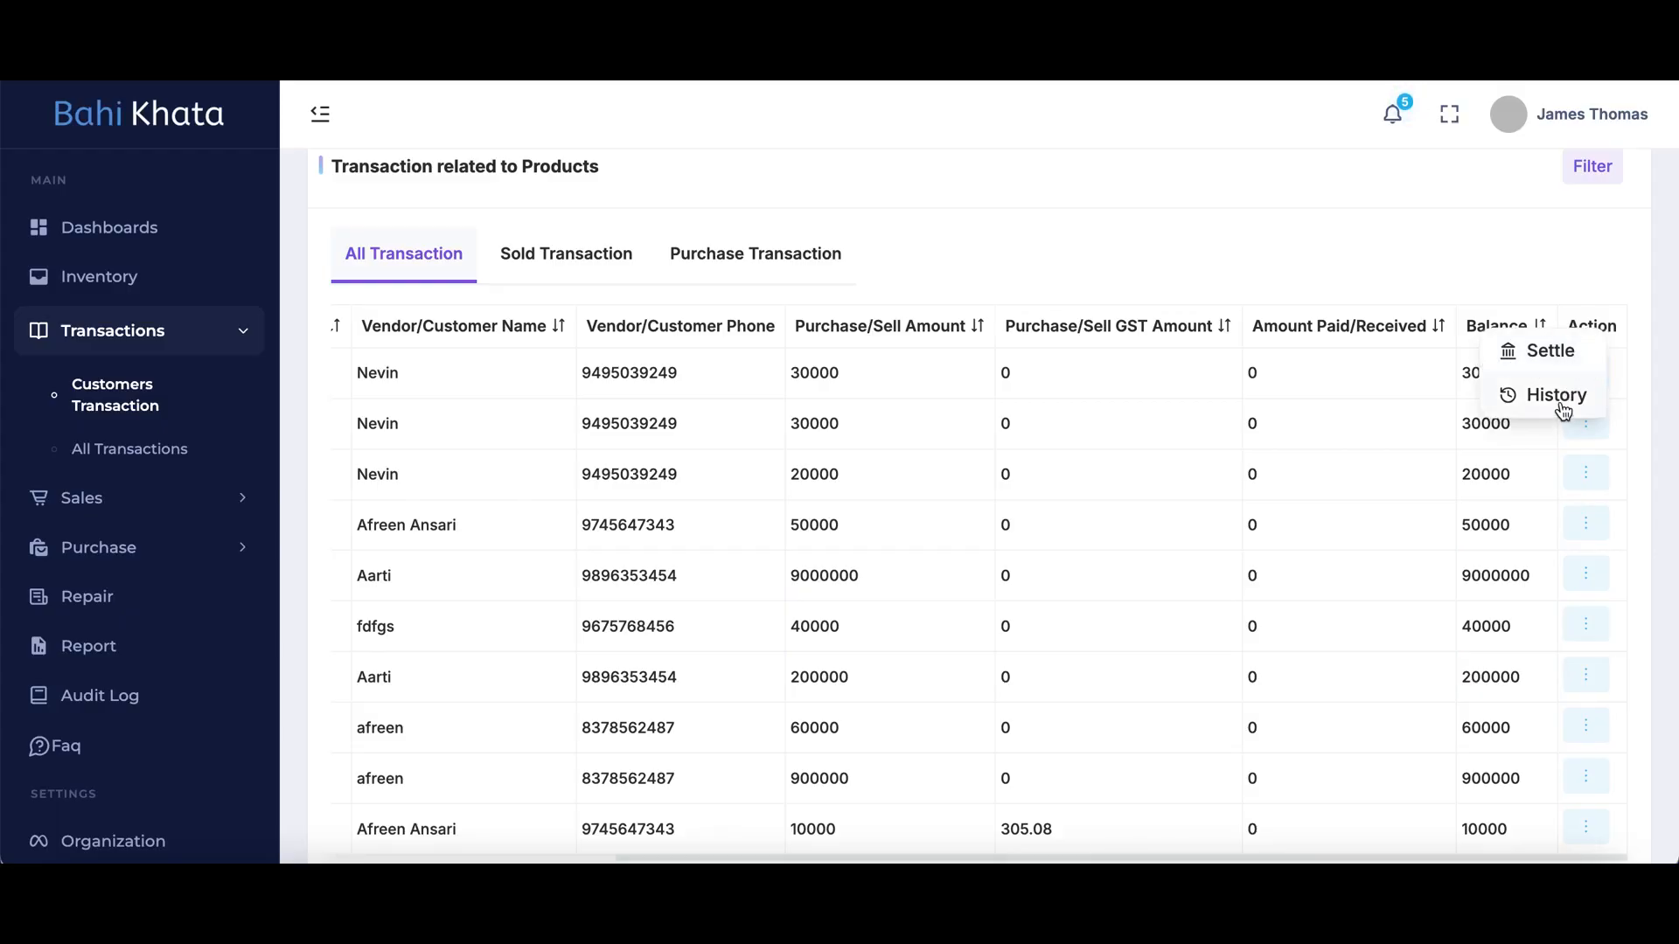
click(1530, 252)
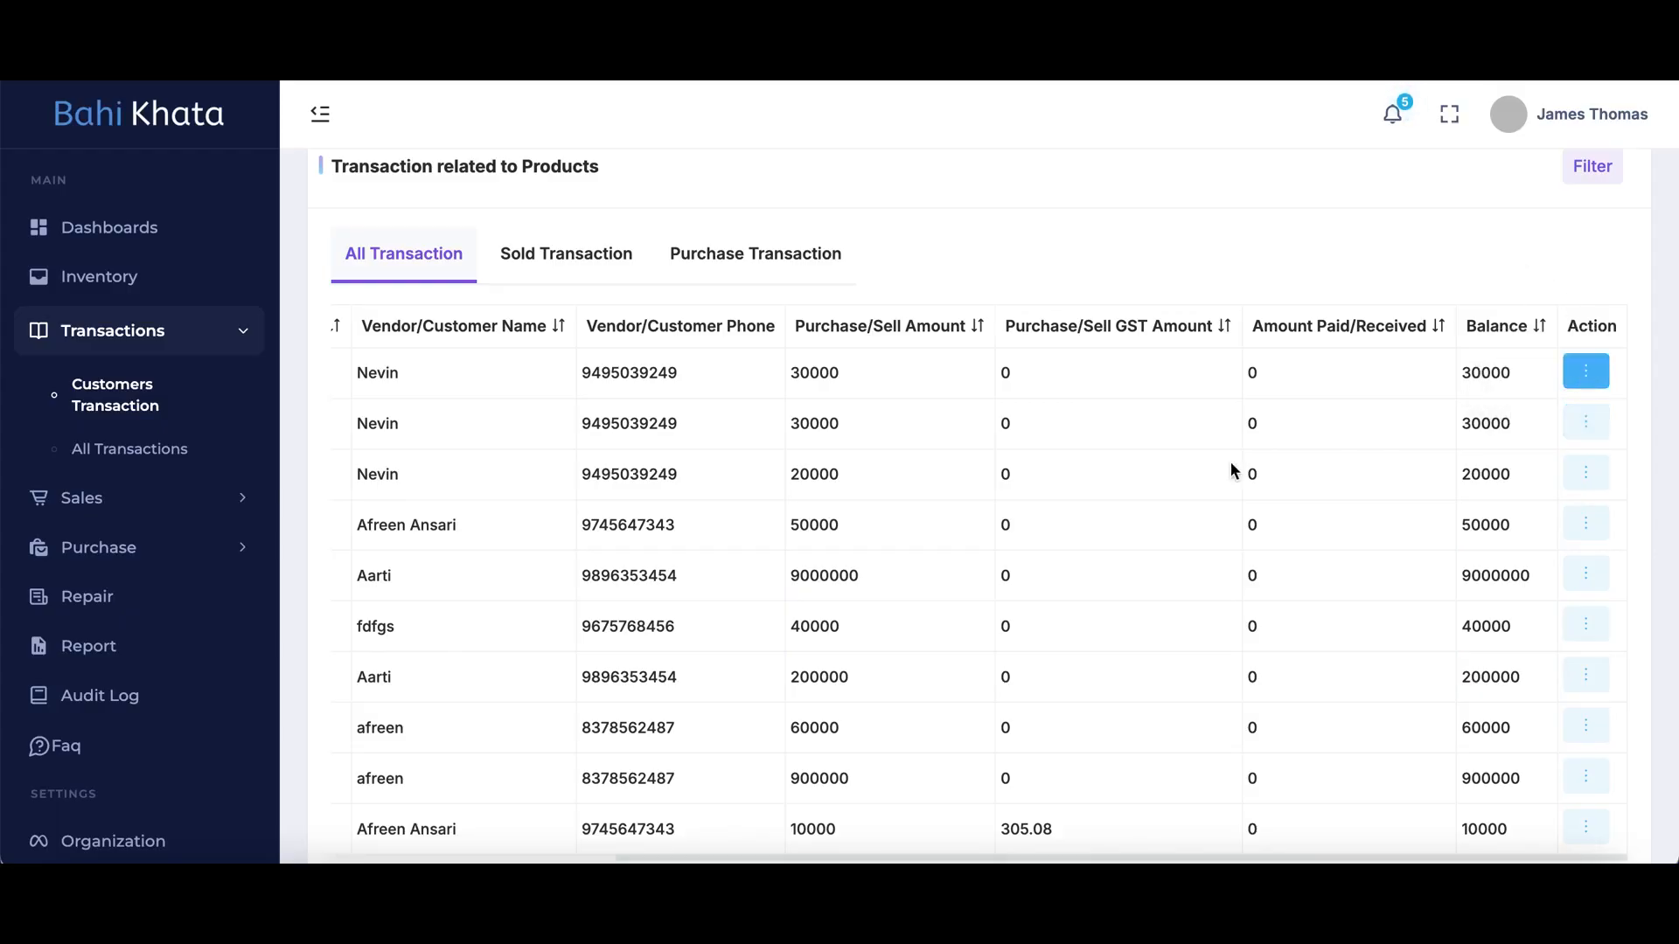
scroll(738, 487, left, 5)
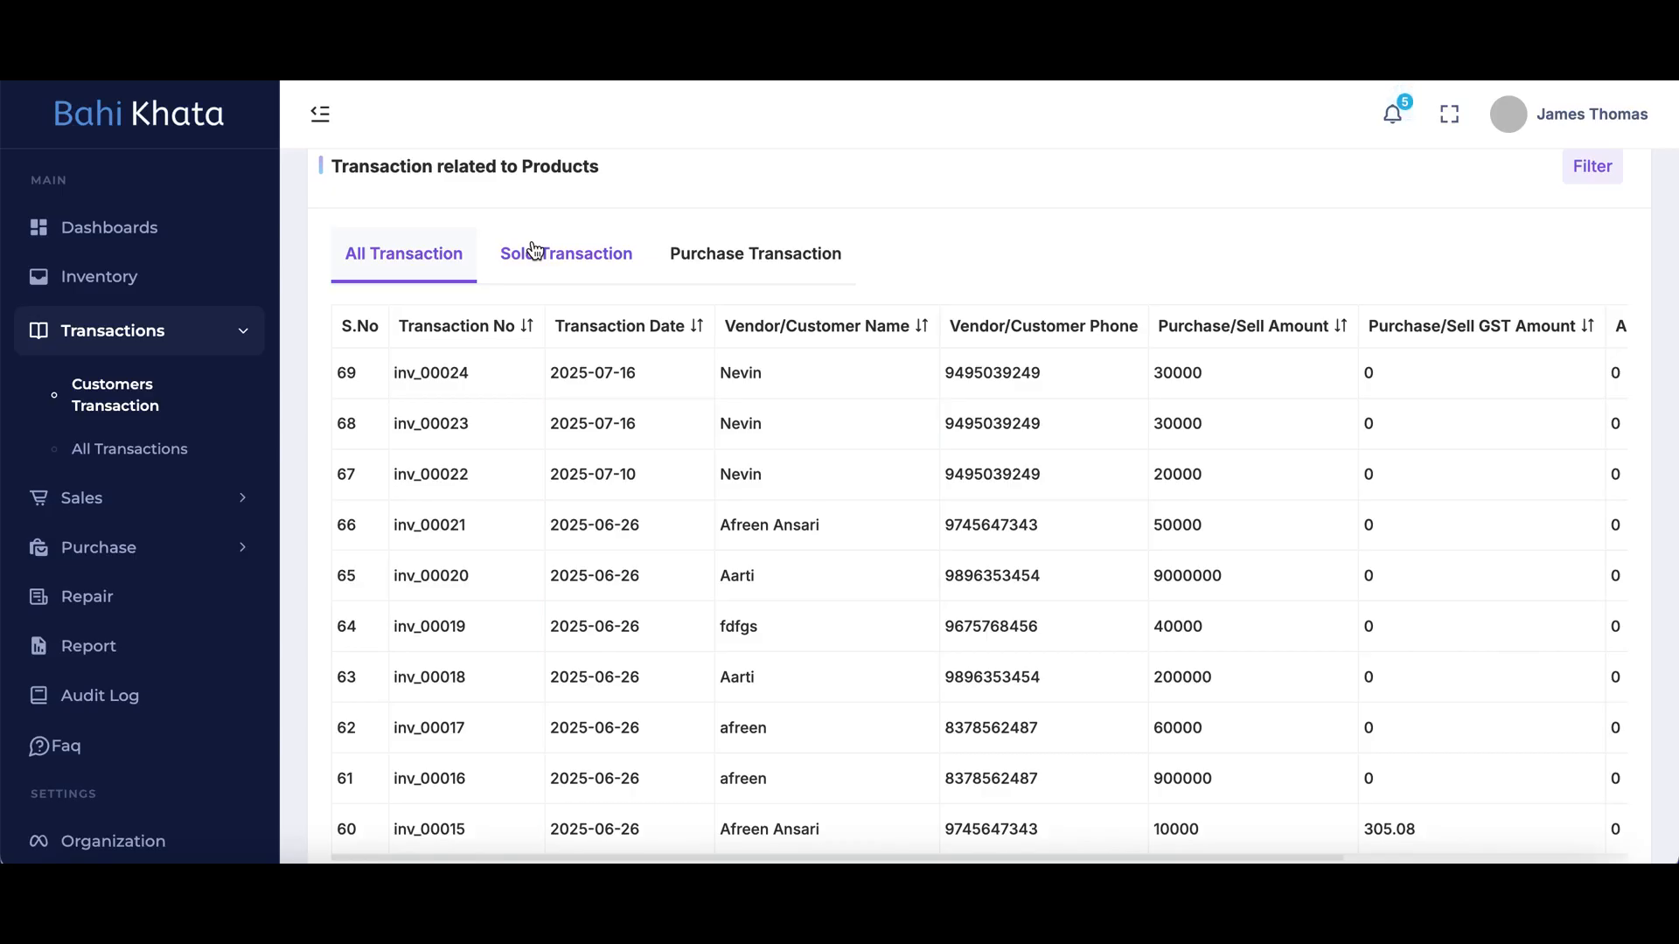
Step: Review the sold and purchase transaction lists, then return to the list of all product transactions
click(421, 274)
click(565, 263)
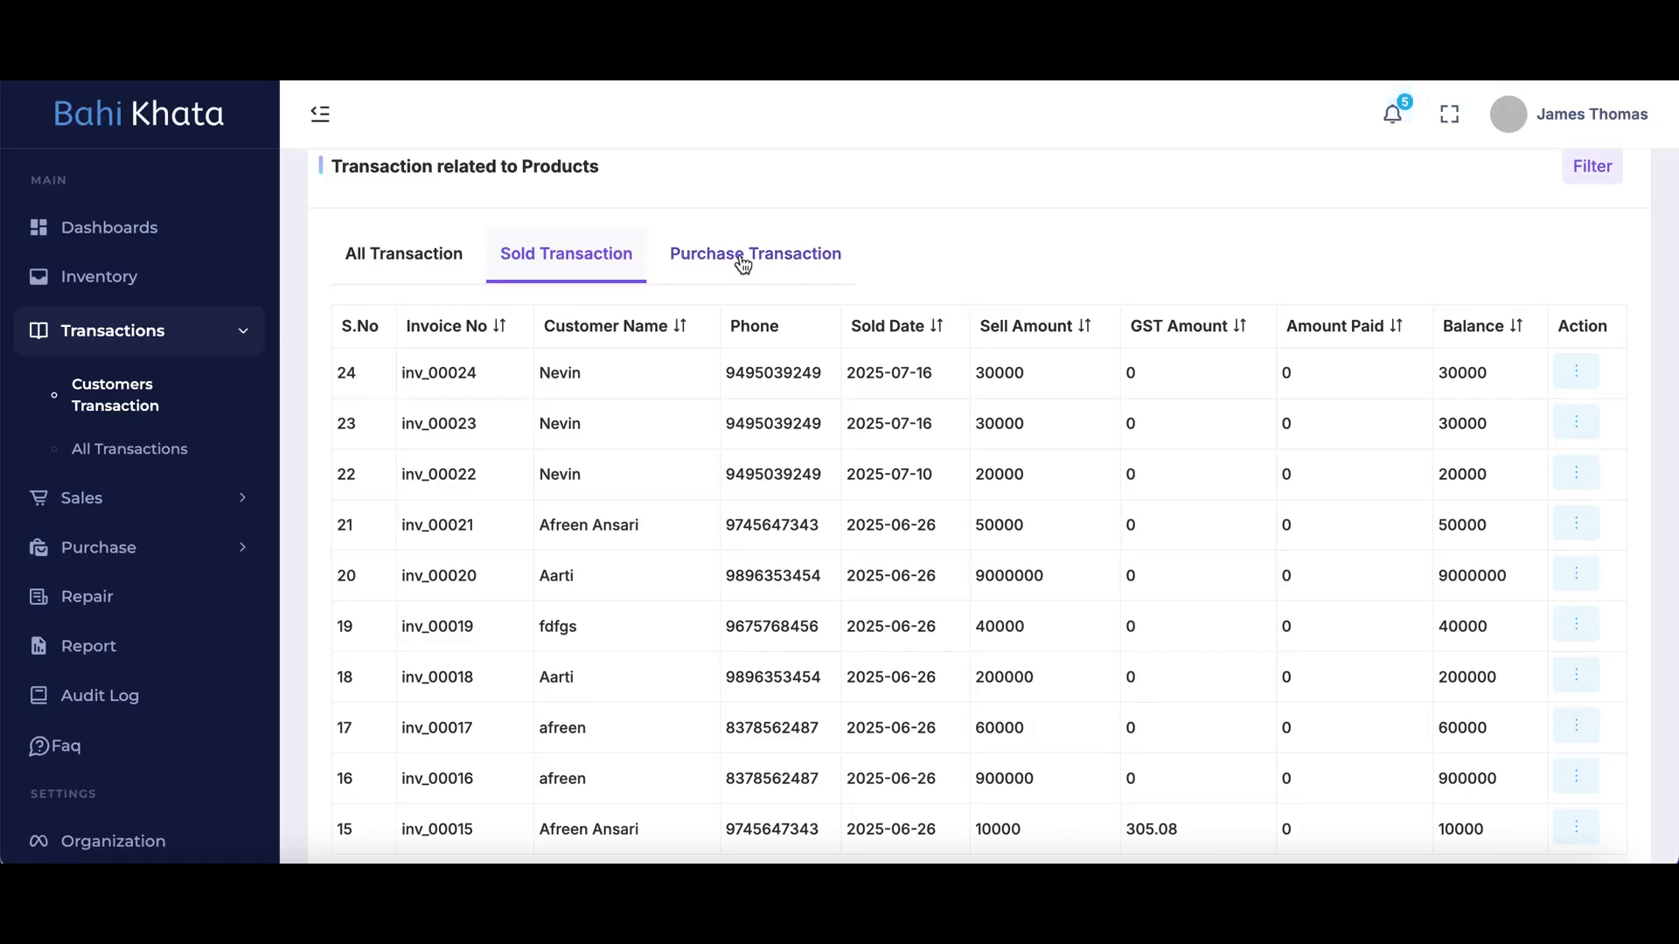
click(740, 262)
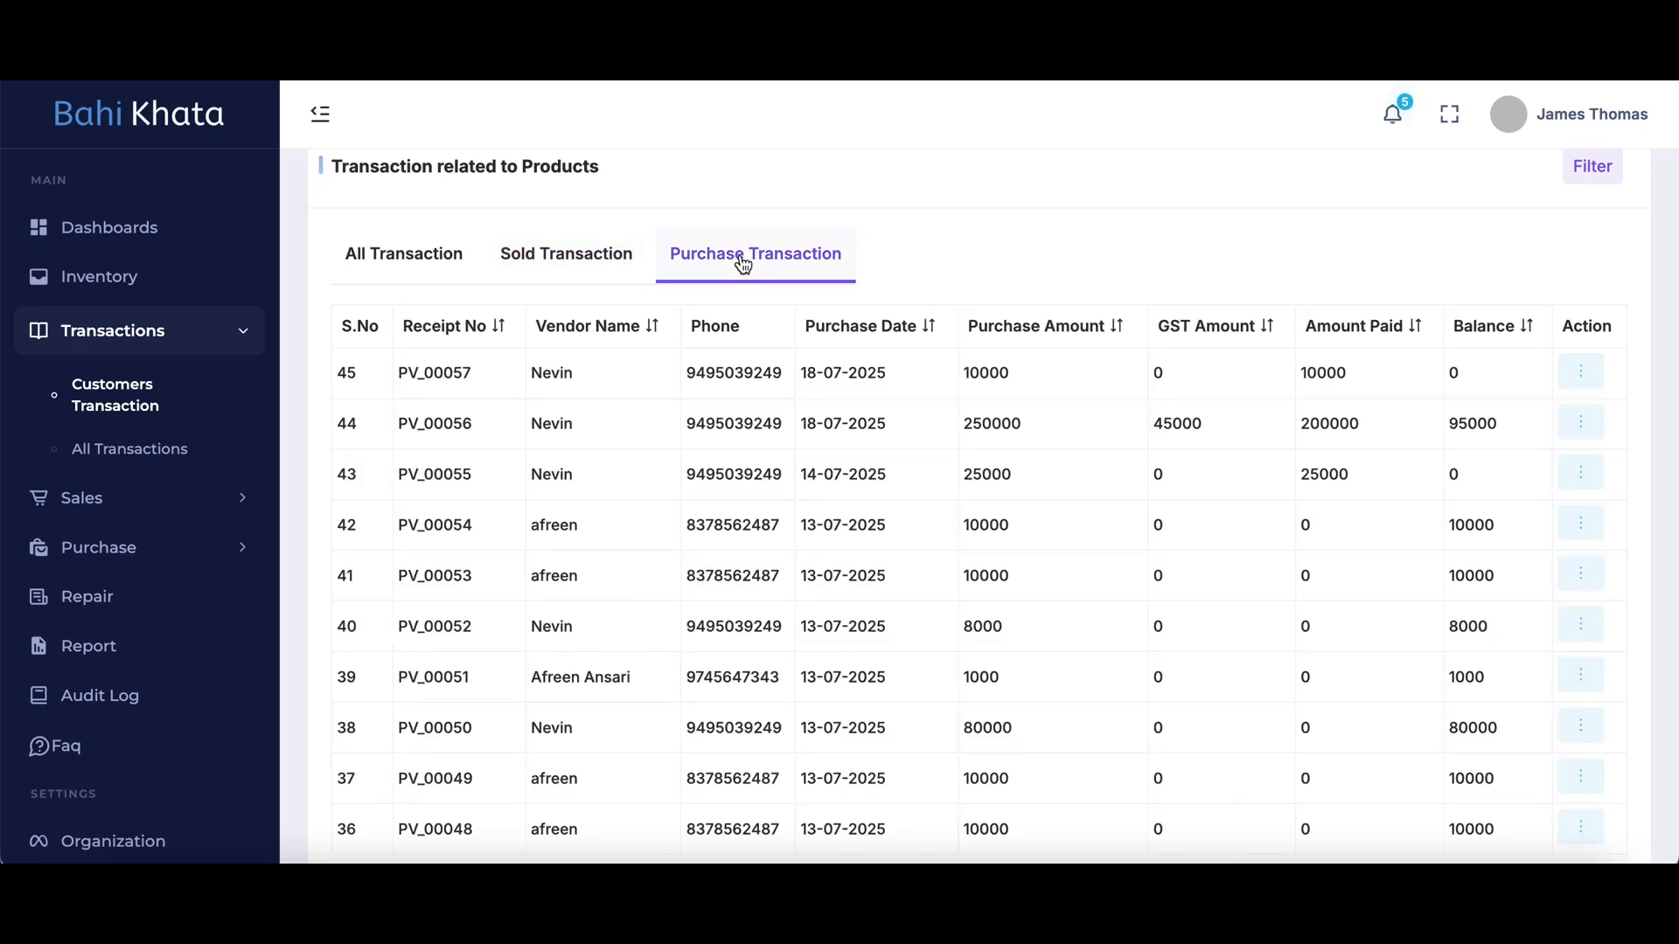
click(434, 270)
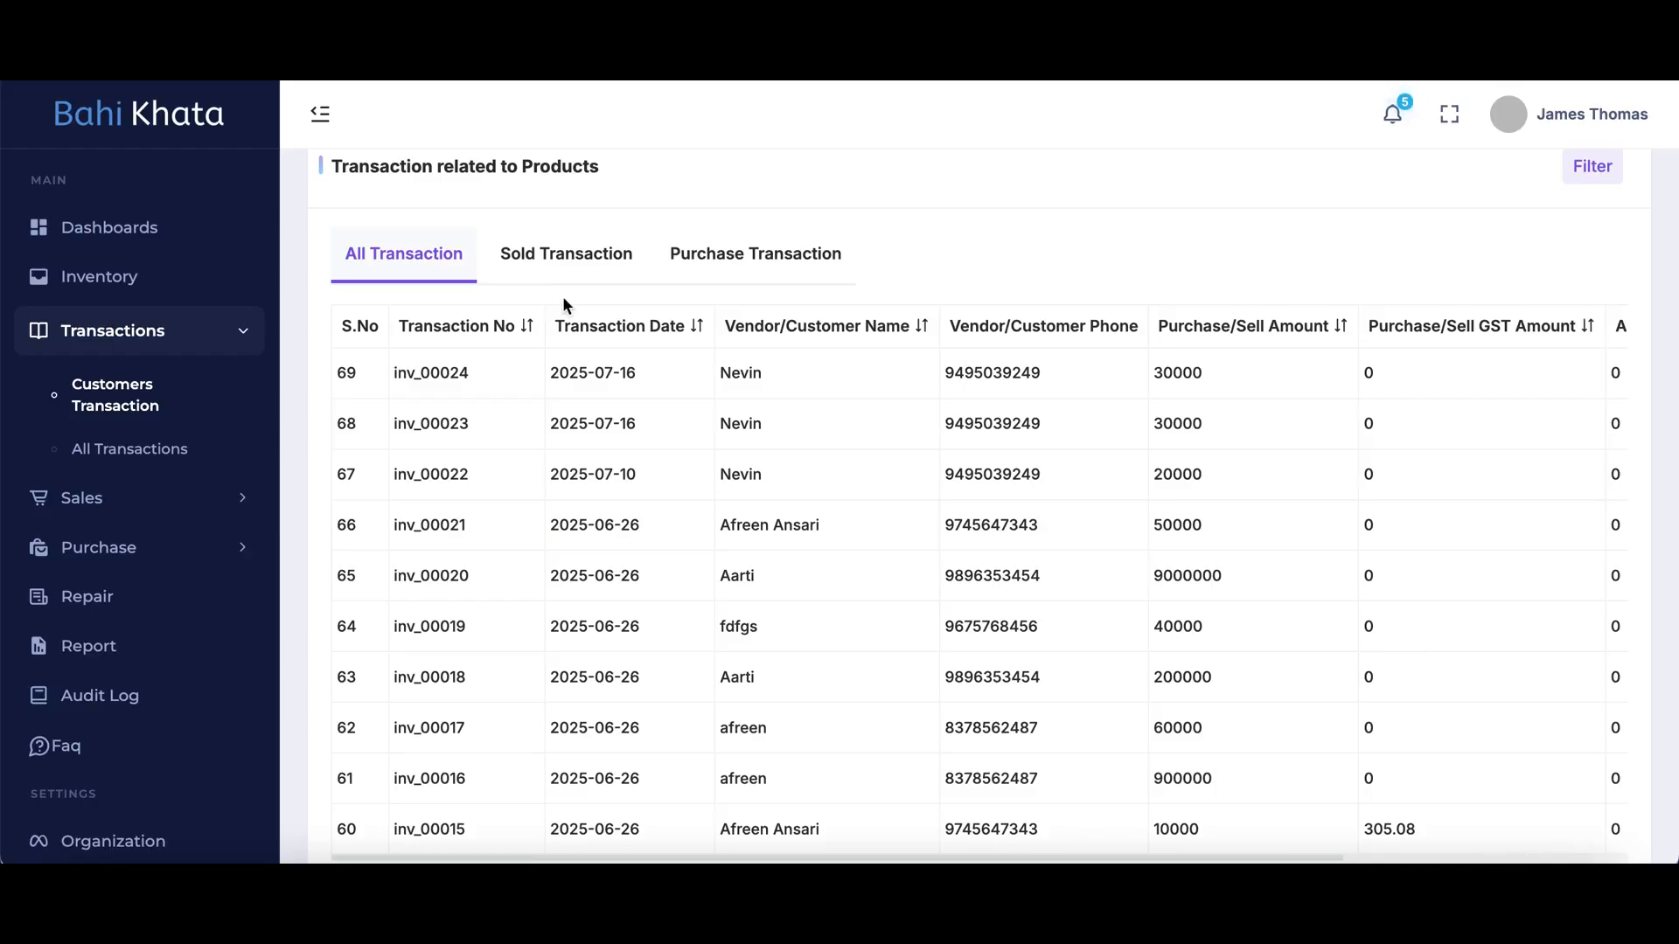
scroll(783, 319, up, 1)
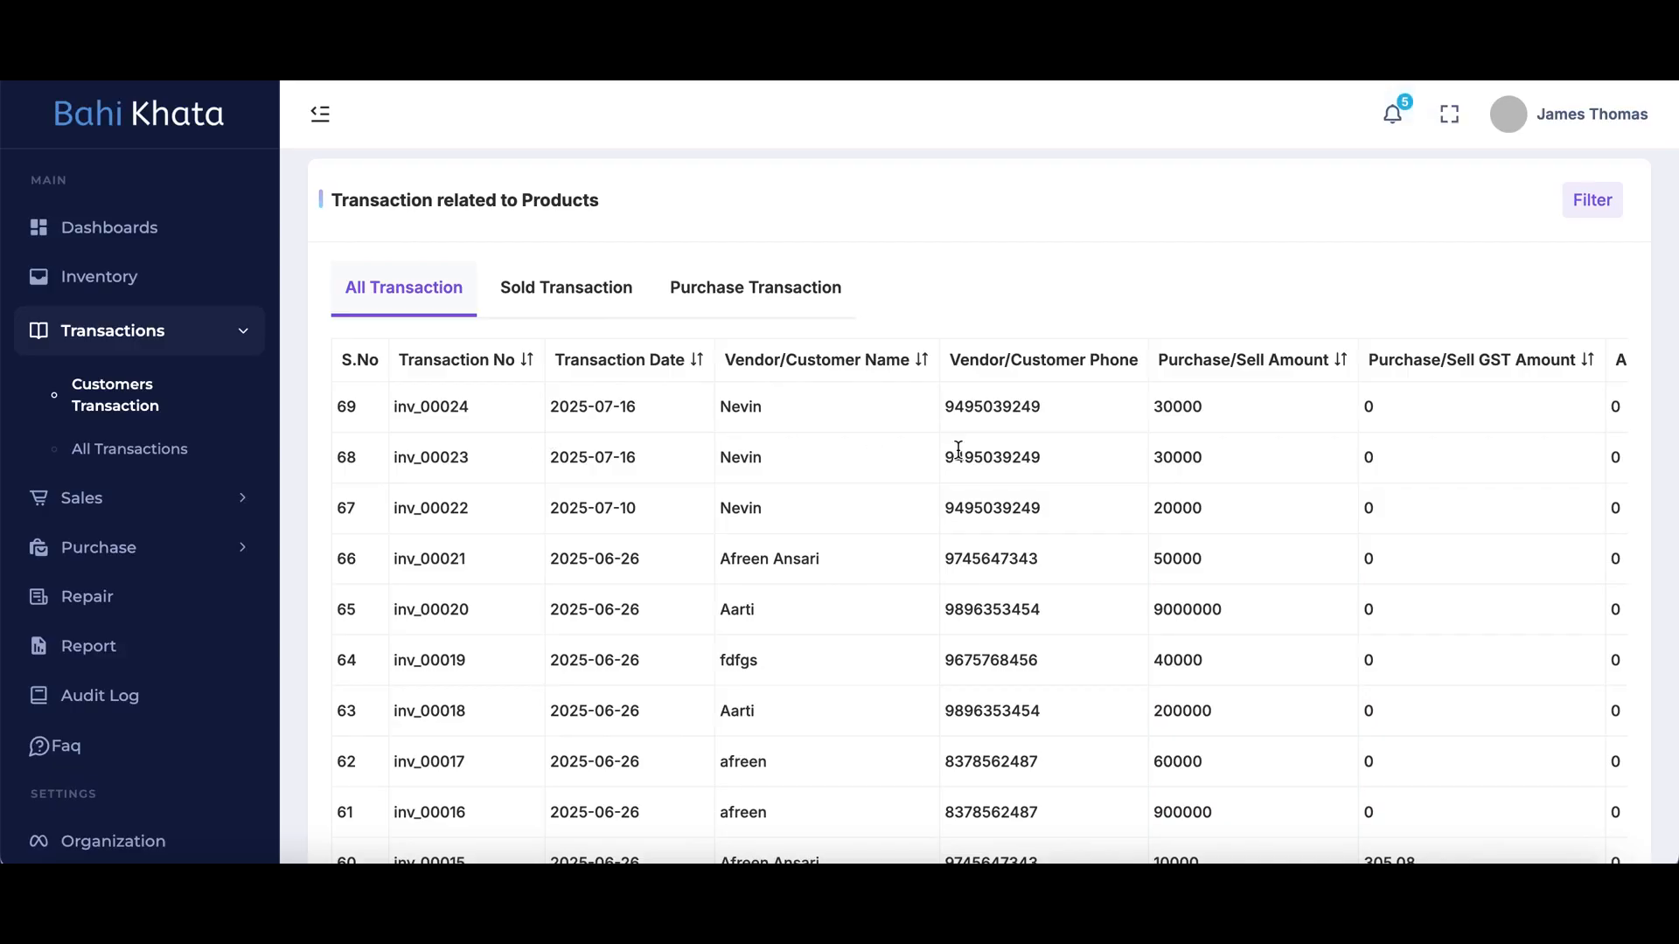
Step: Open the balance settlement form for the first sold transaction and review its product details and balance amount
click(573, 297)
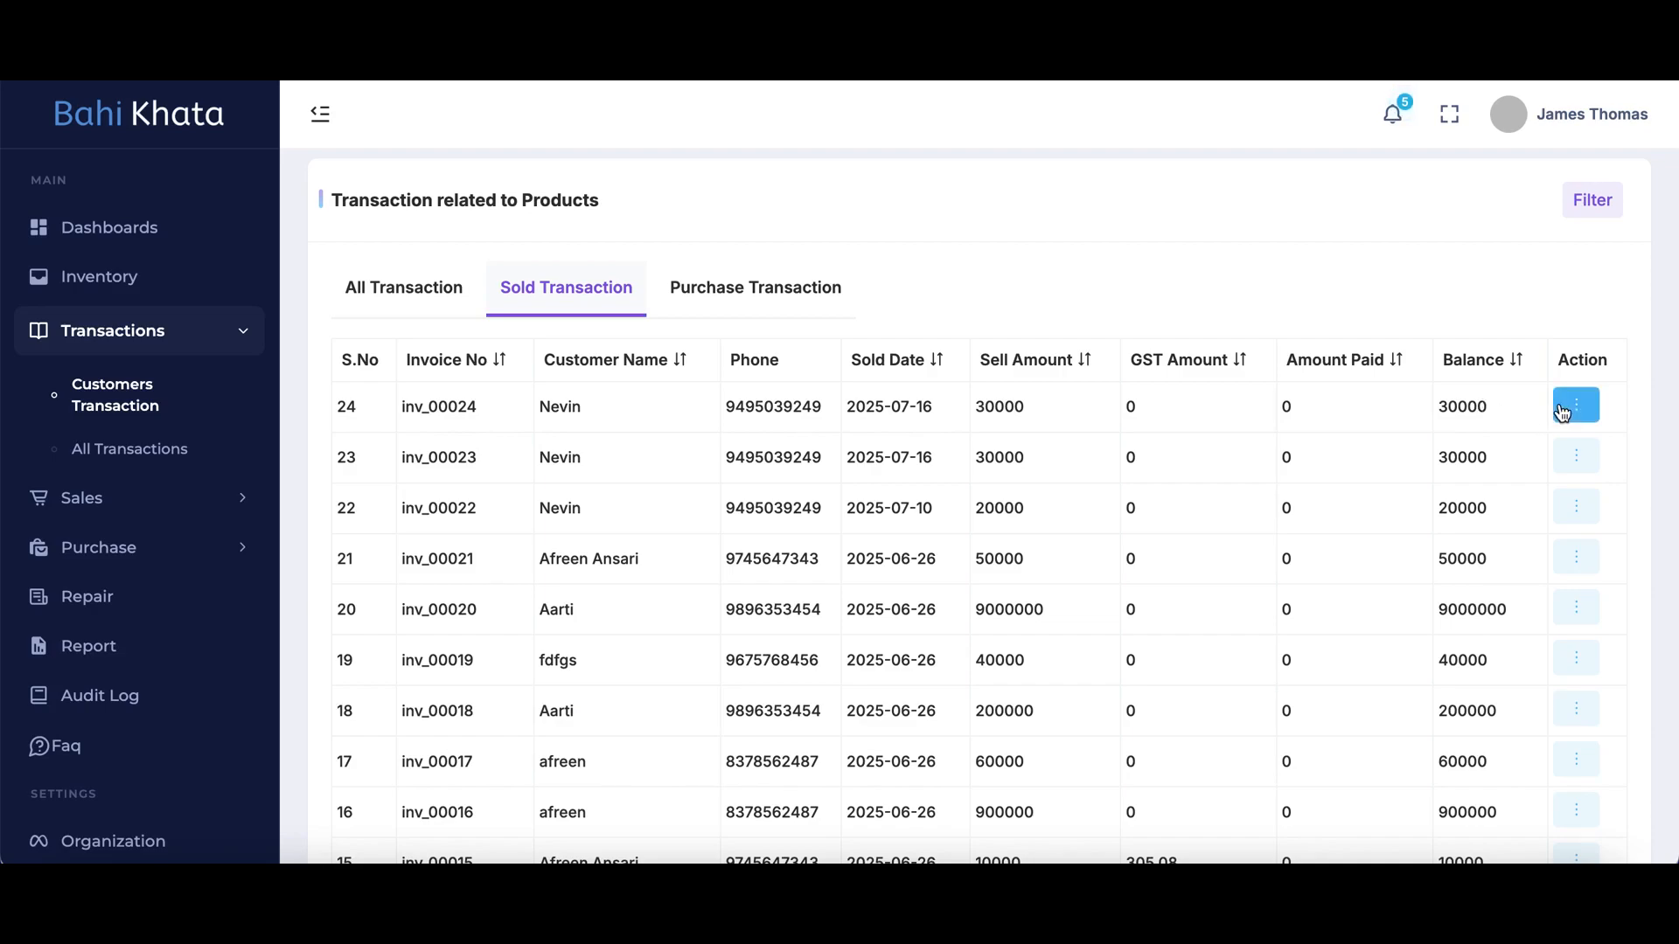
click(1574, 406)
click(1526, 388)
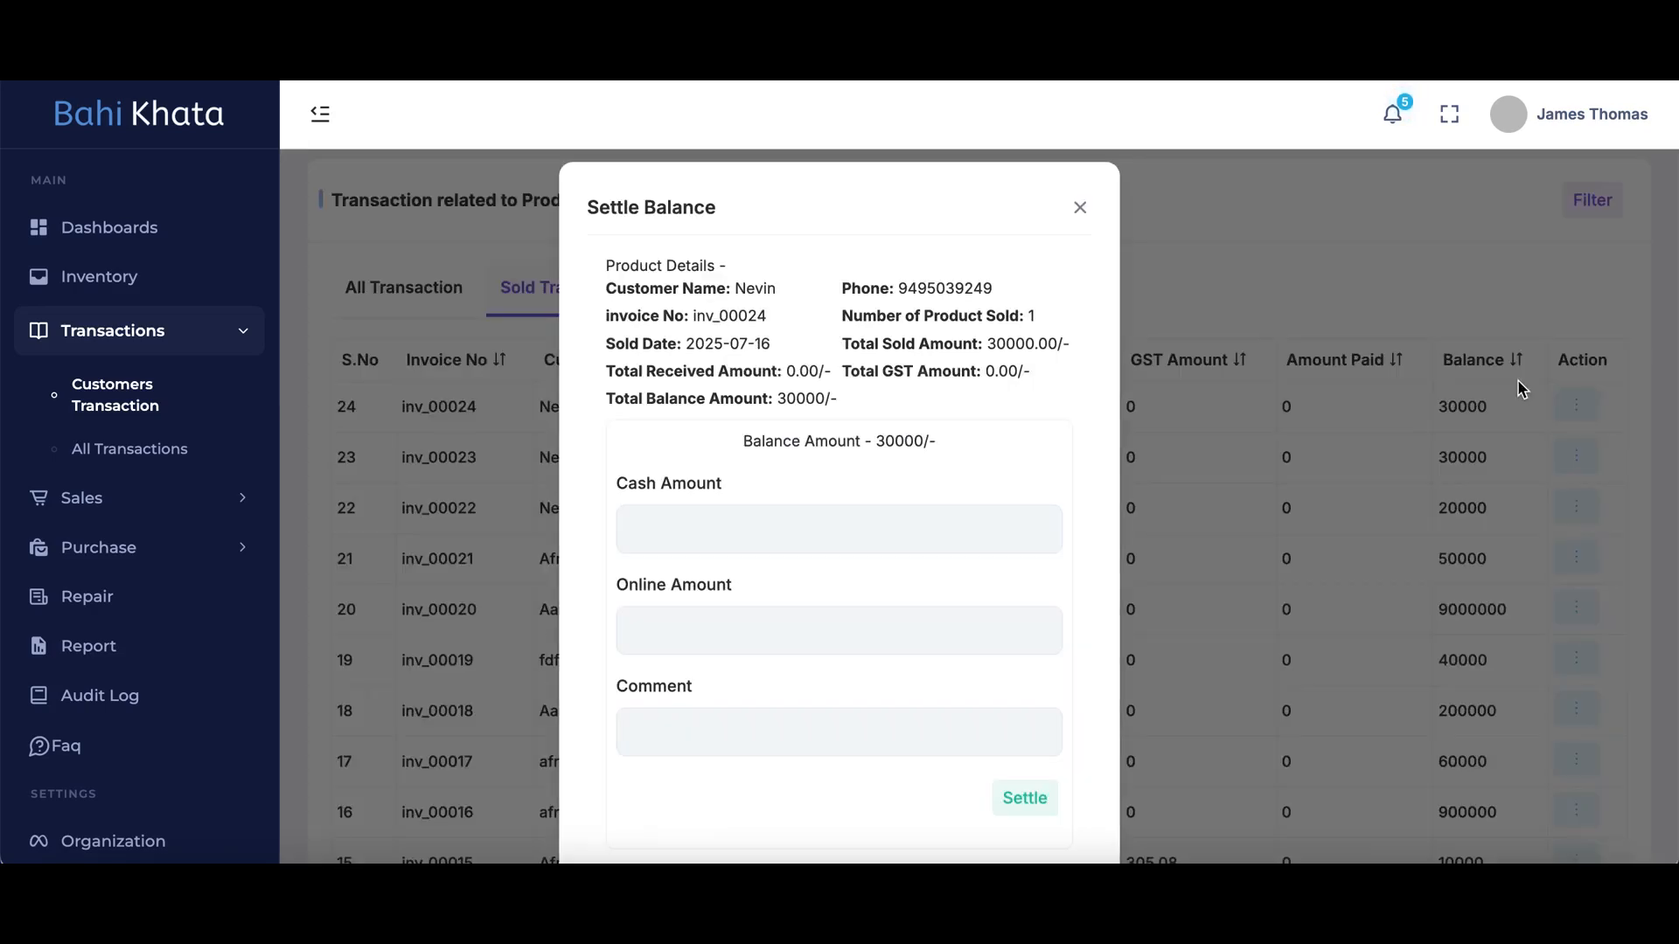
scroll(860, 441, down, 1)
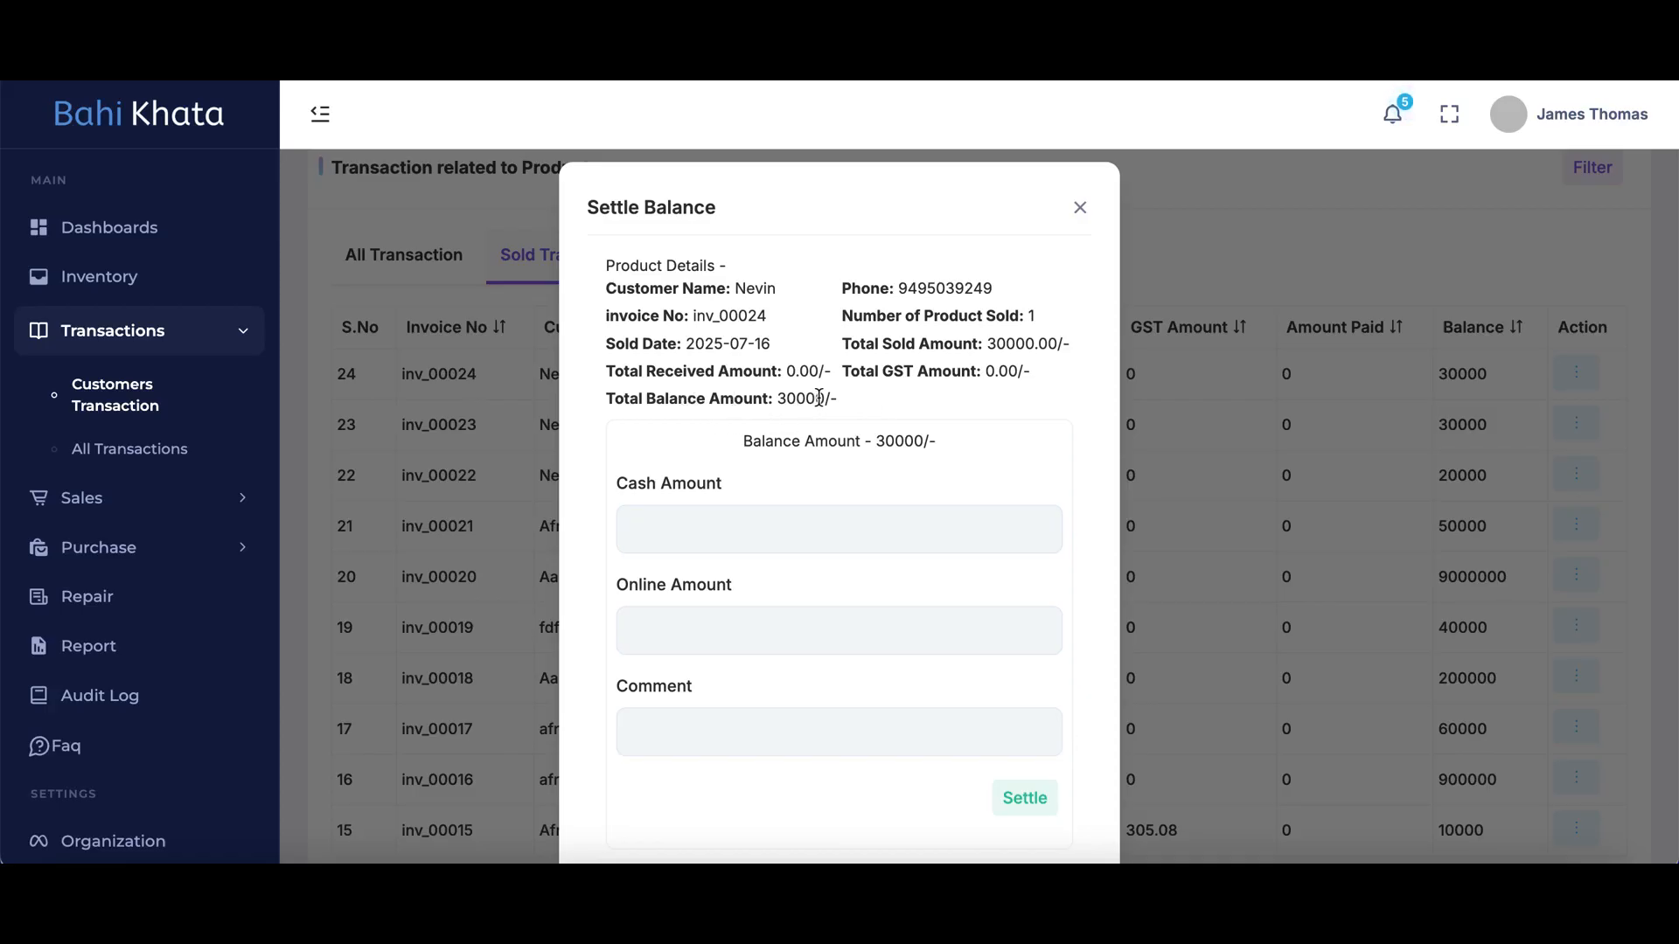
scroll(869, 409, down, 1)
drag(740, 441, 975, 461)
click(973, 460)
Step: Settle the sold transaction's balance with a cash amount of 15000 and an online amount of 15000
click(706, 515)
text(15000)
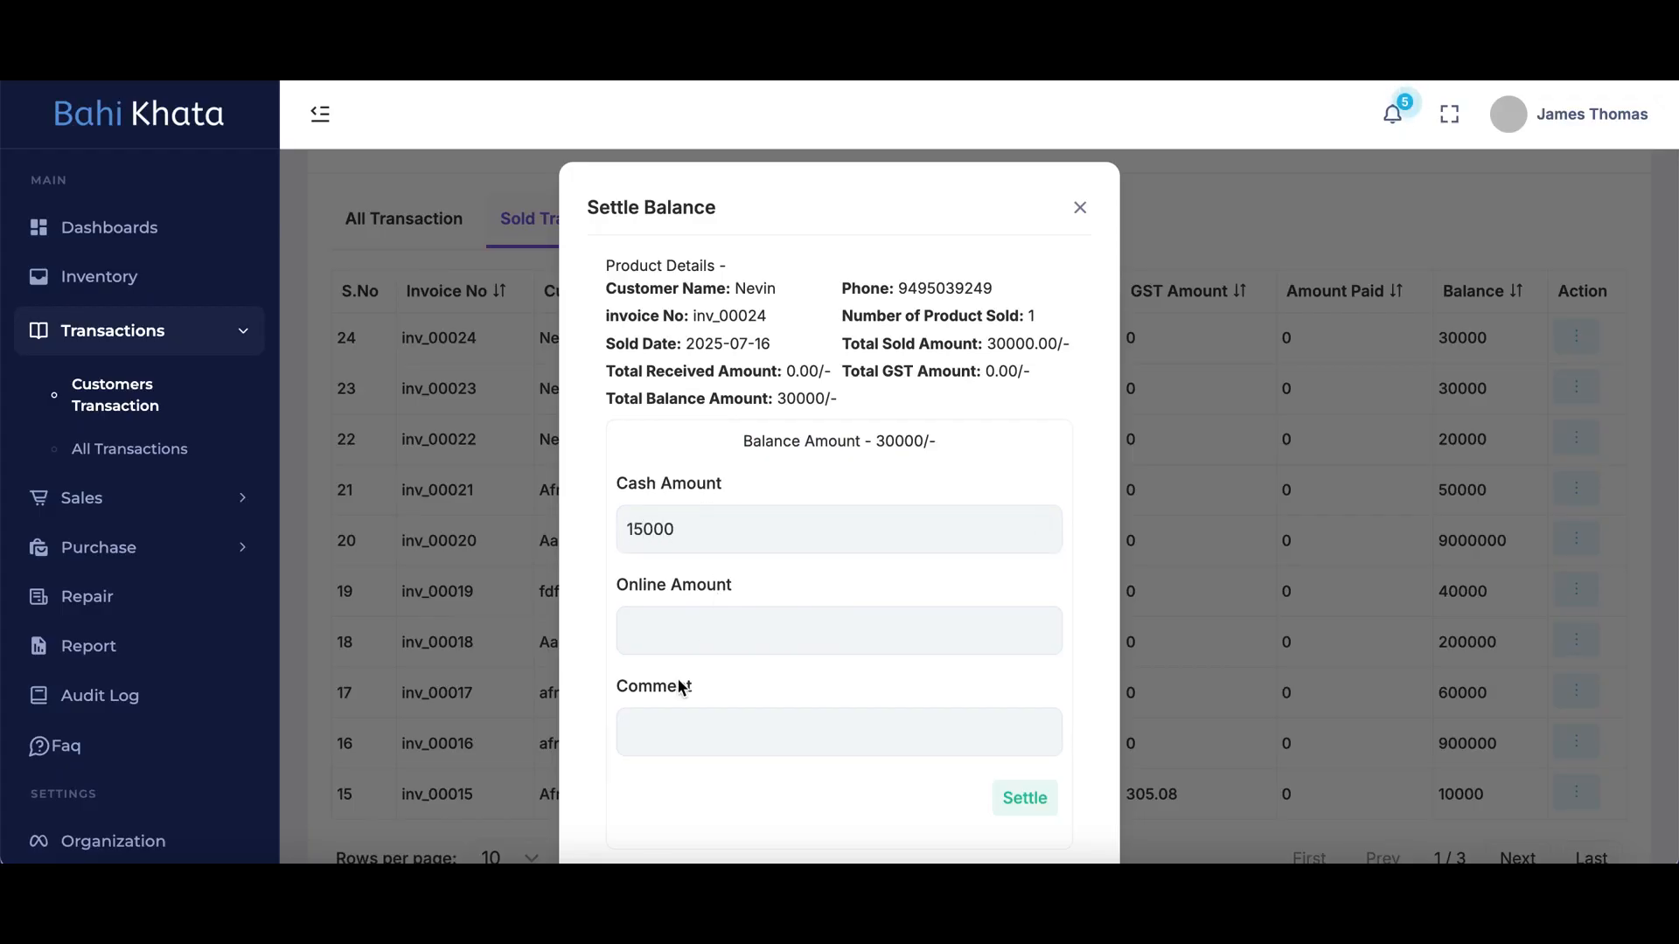
click(686, 630)
text(15000)
scroll(822, 666, down, 1)
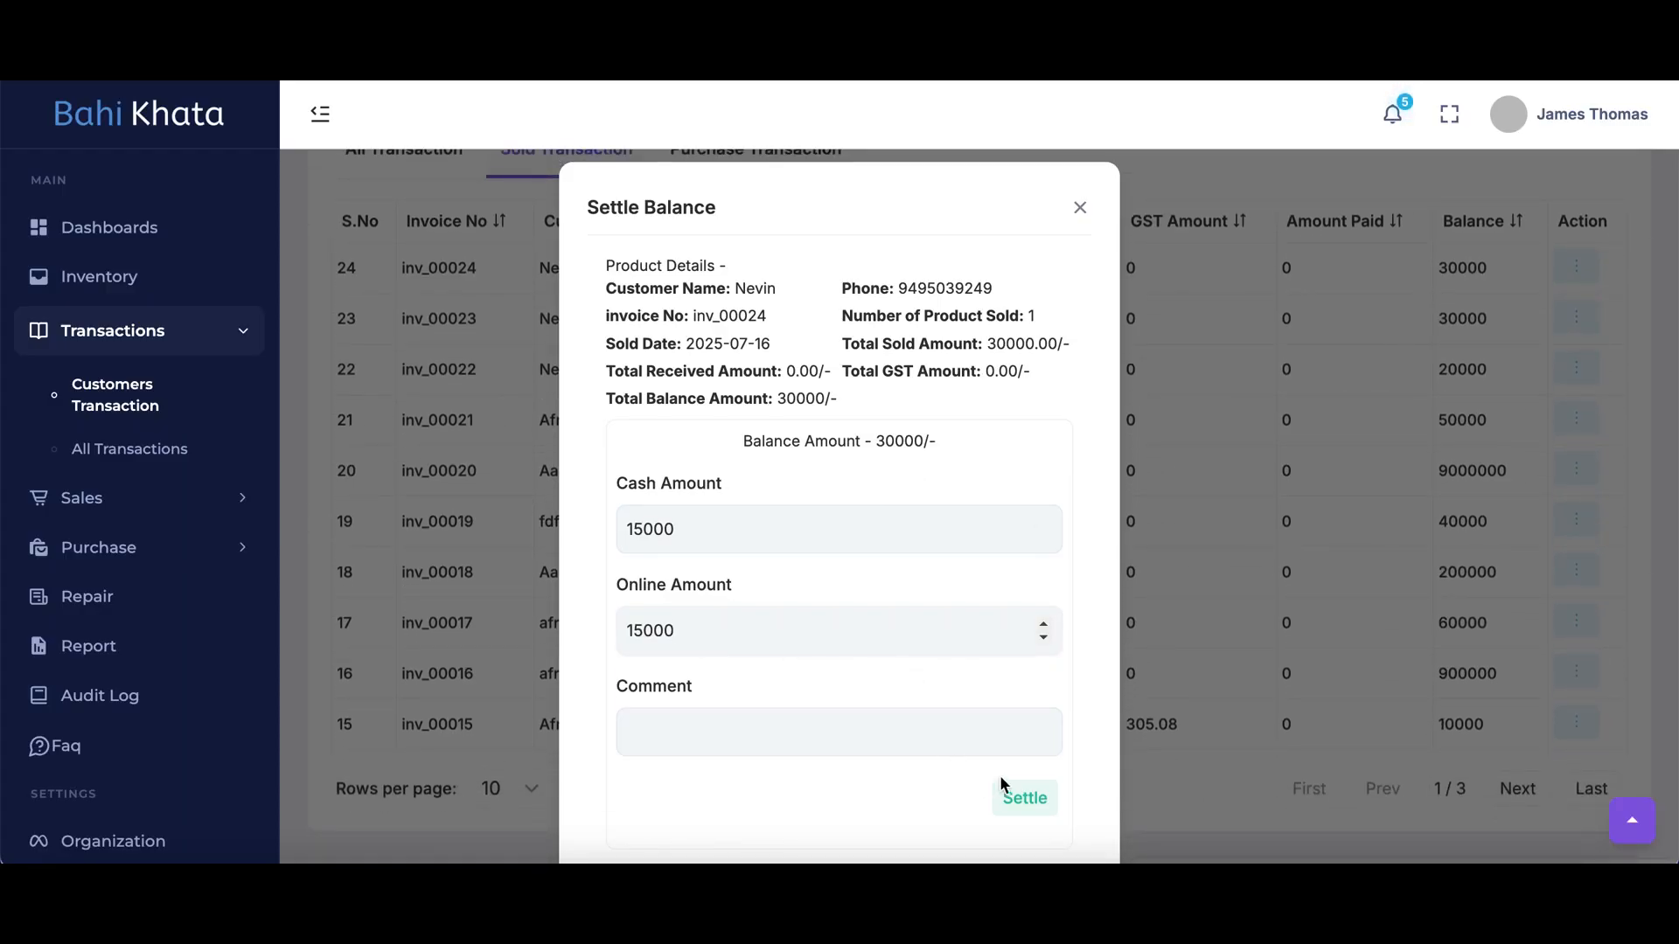
click(1025, 795)
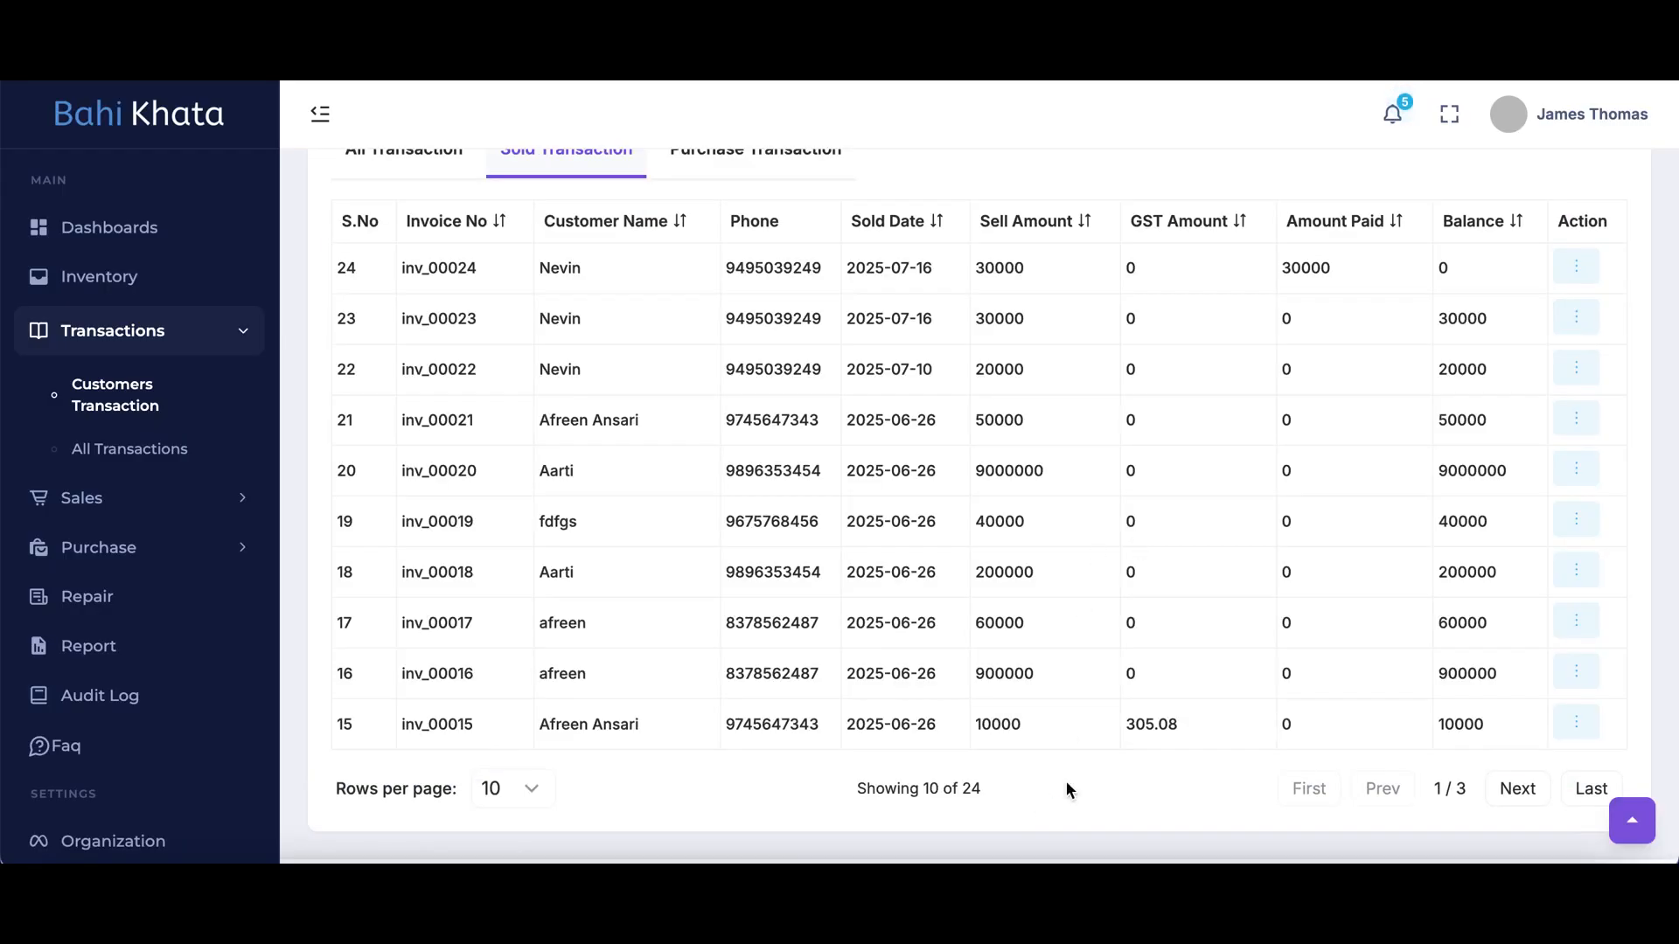
Step: Check the settlement history of the first sold transaction and close it
scroll(992, 476, up, 3)
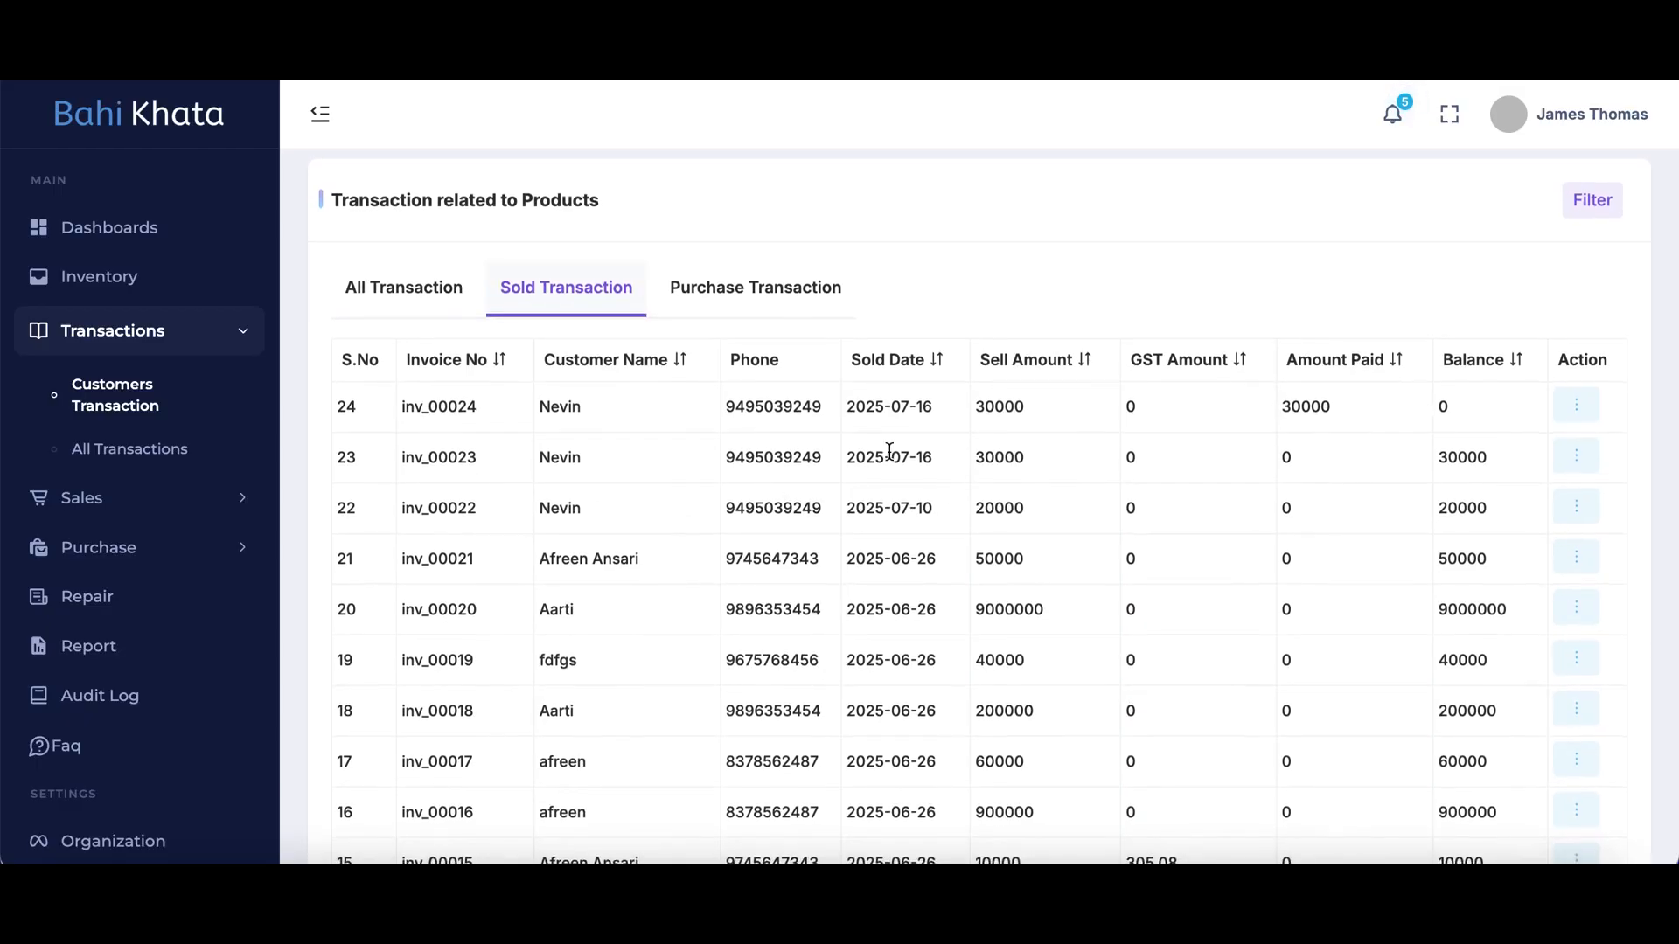
click(1574, 404)
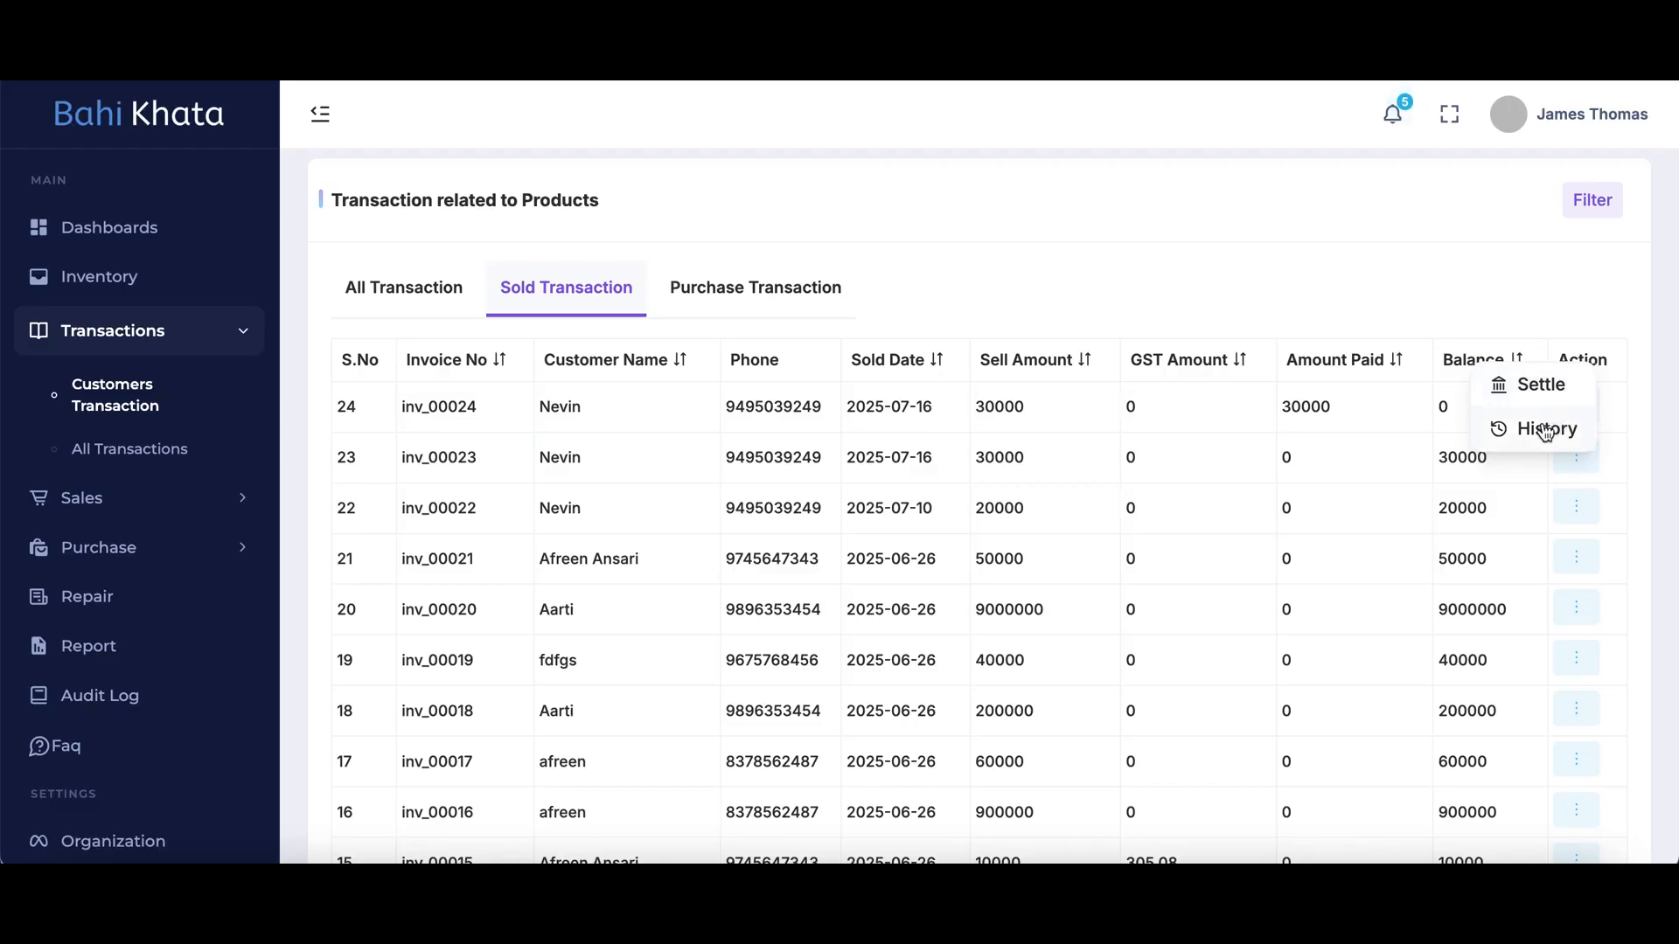
click(1543, 427)
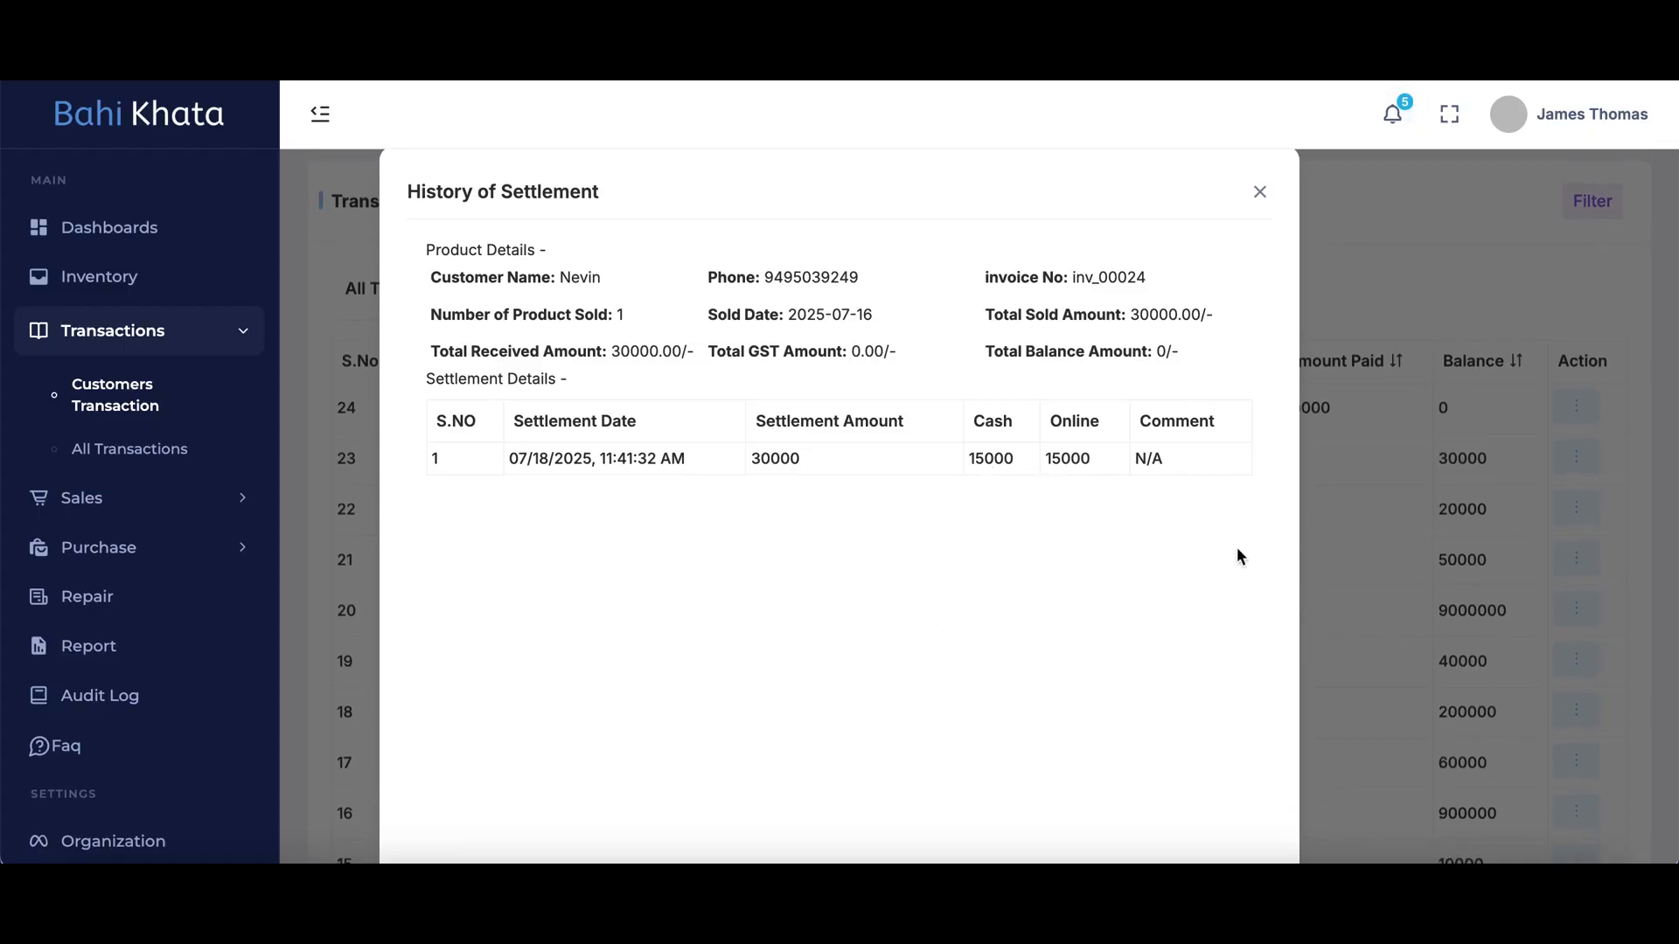
click(1260, 191)
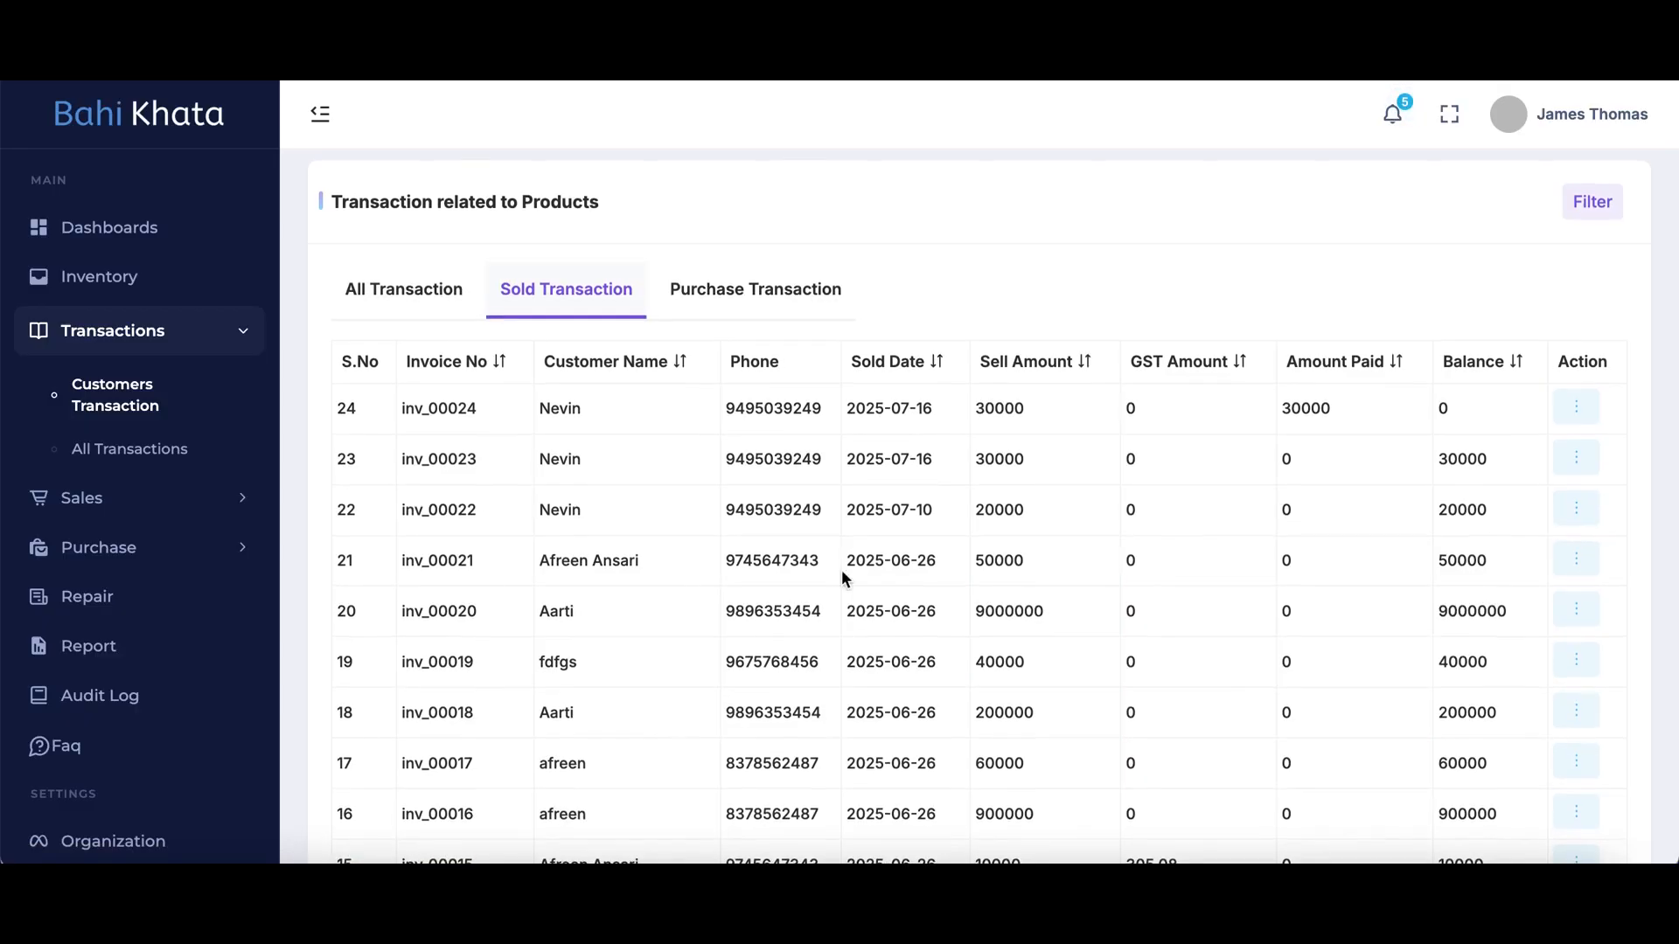
Step: Filter the sold transactions by start date 16/07/2025 and end date 18/07/2025
click(1589, 209)
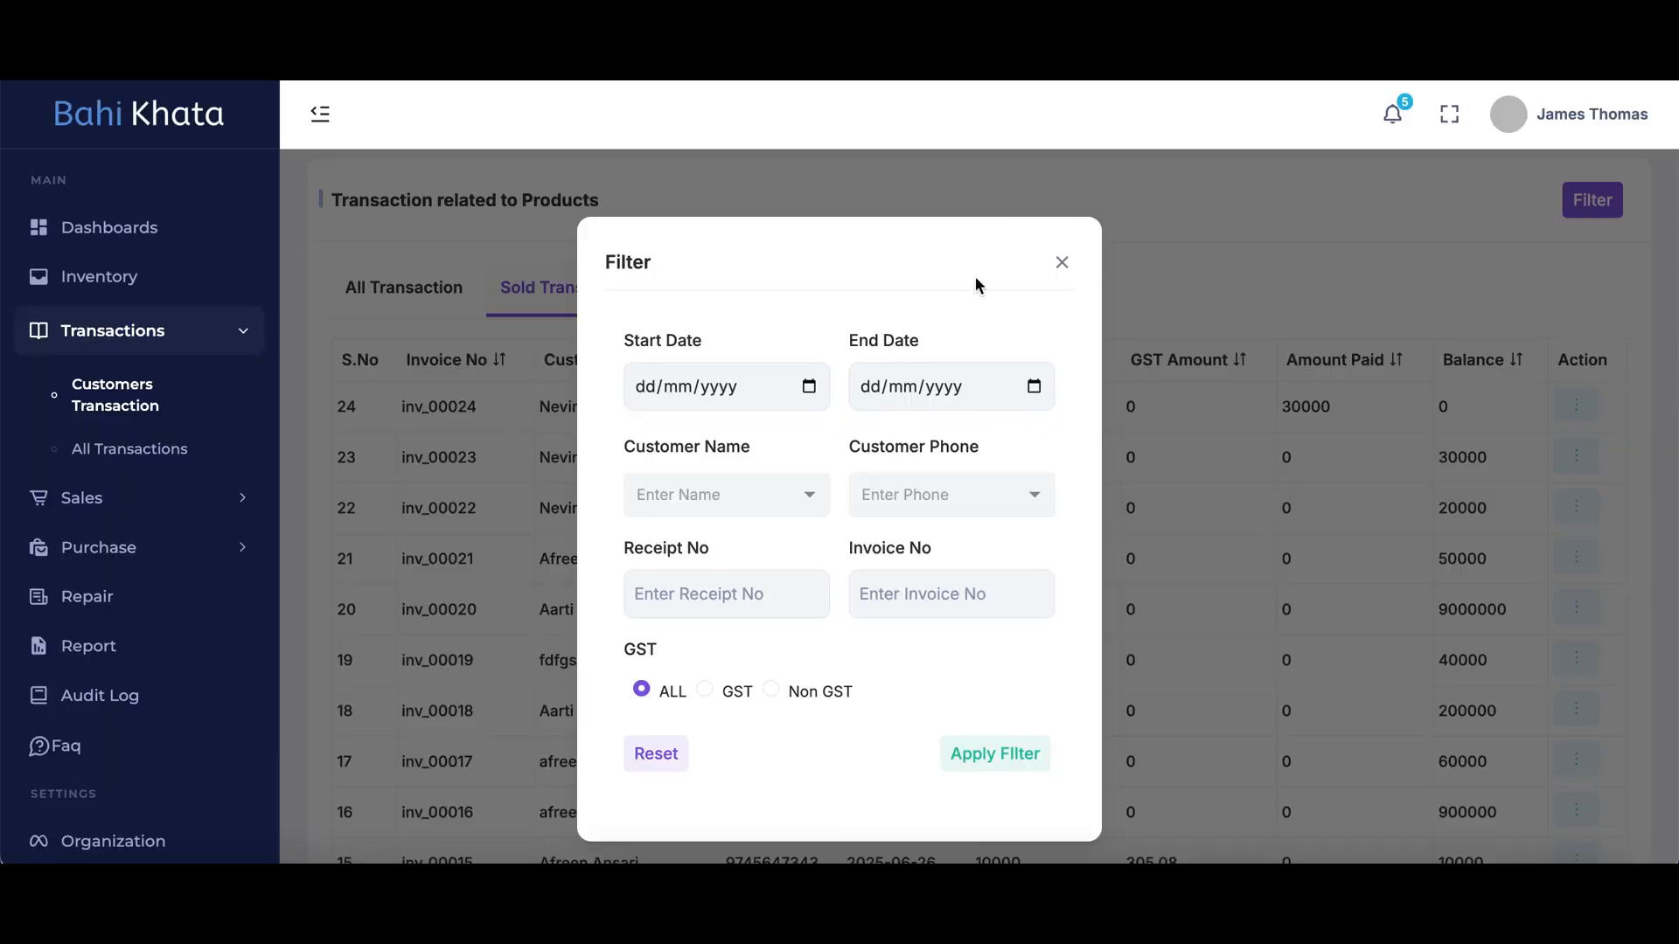
click(809, 386)
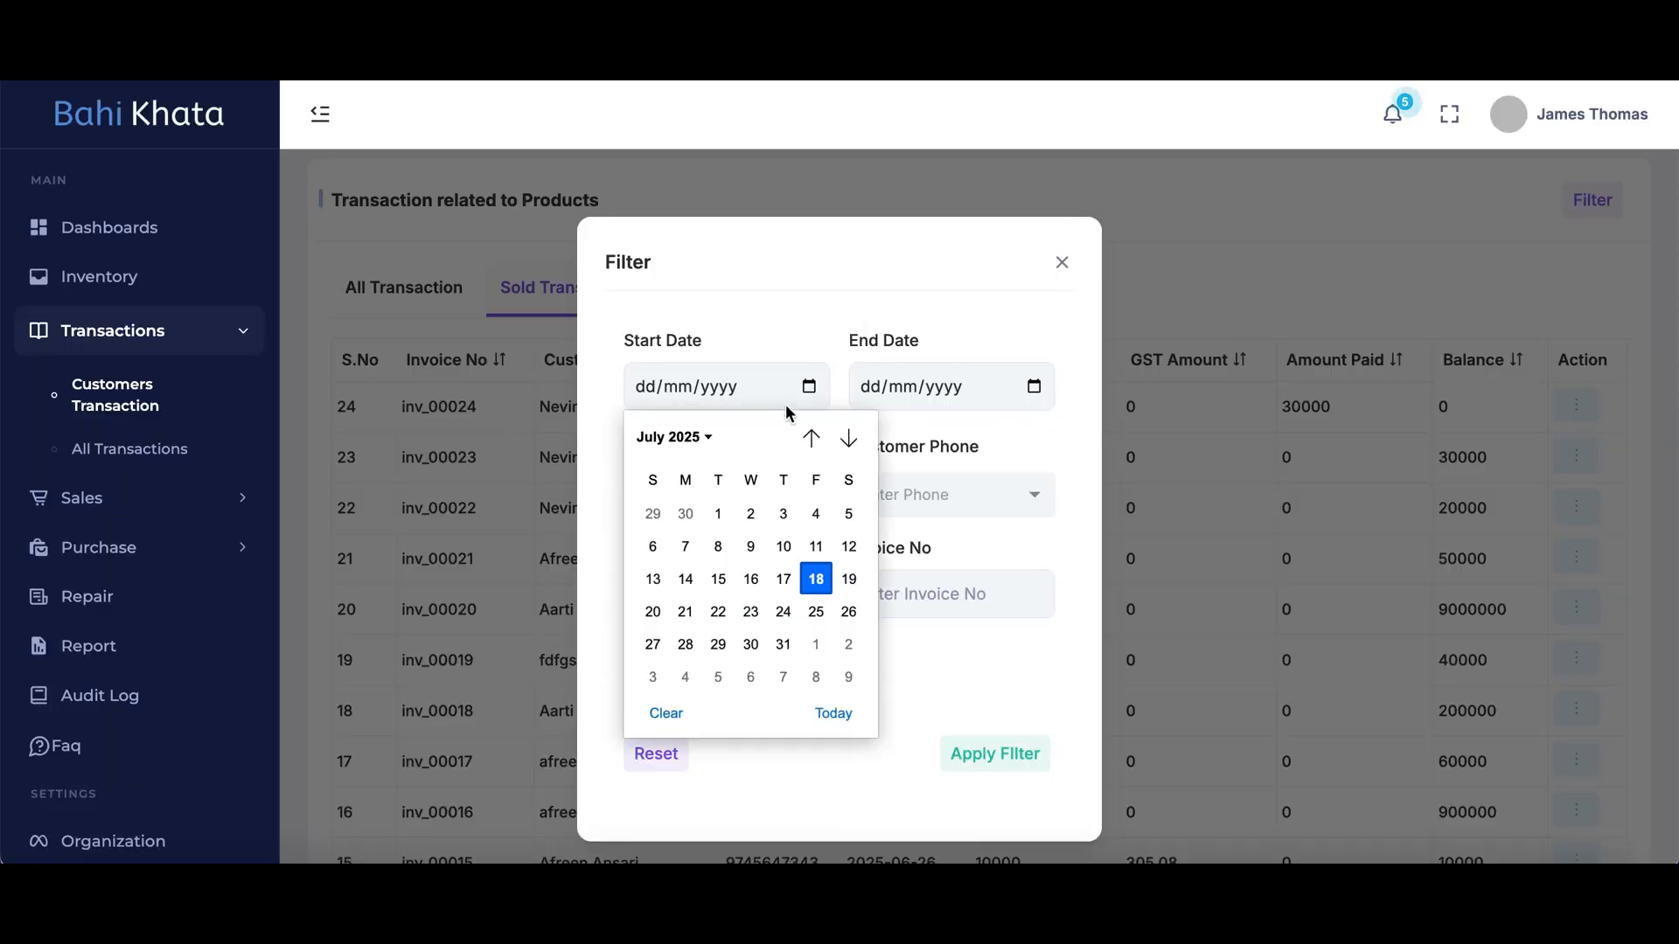
click(751, 579)
click(1033, 387)
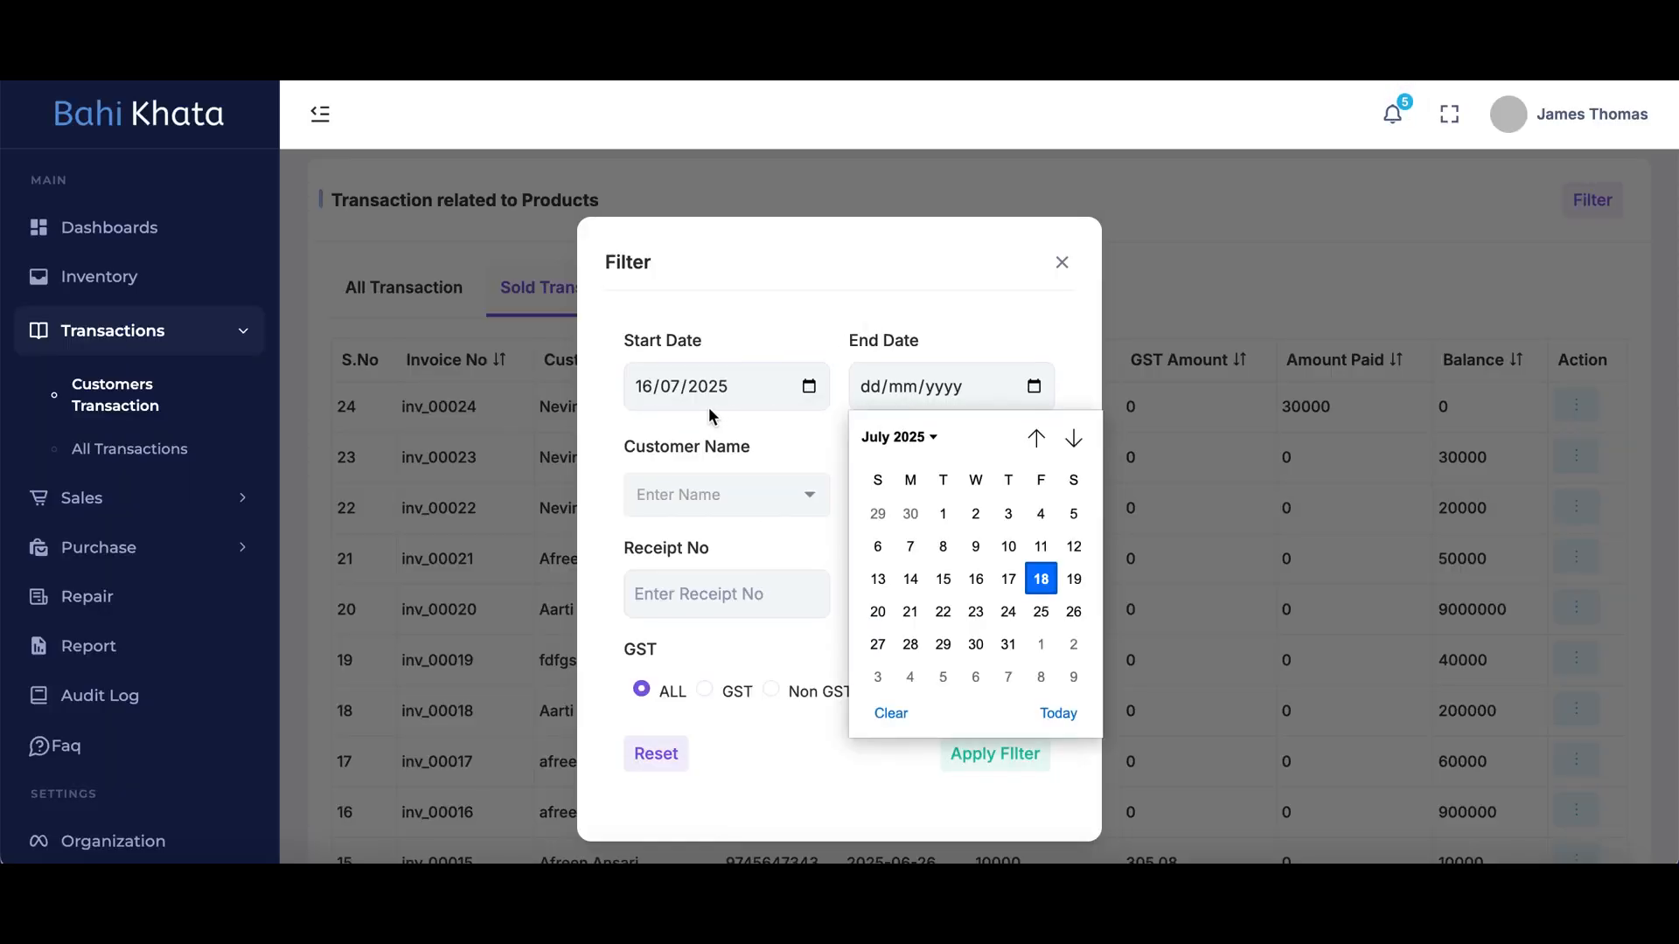
click(1040, 581)
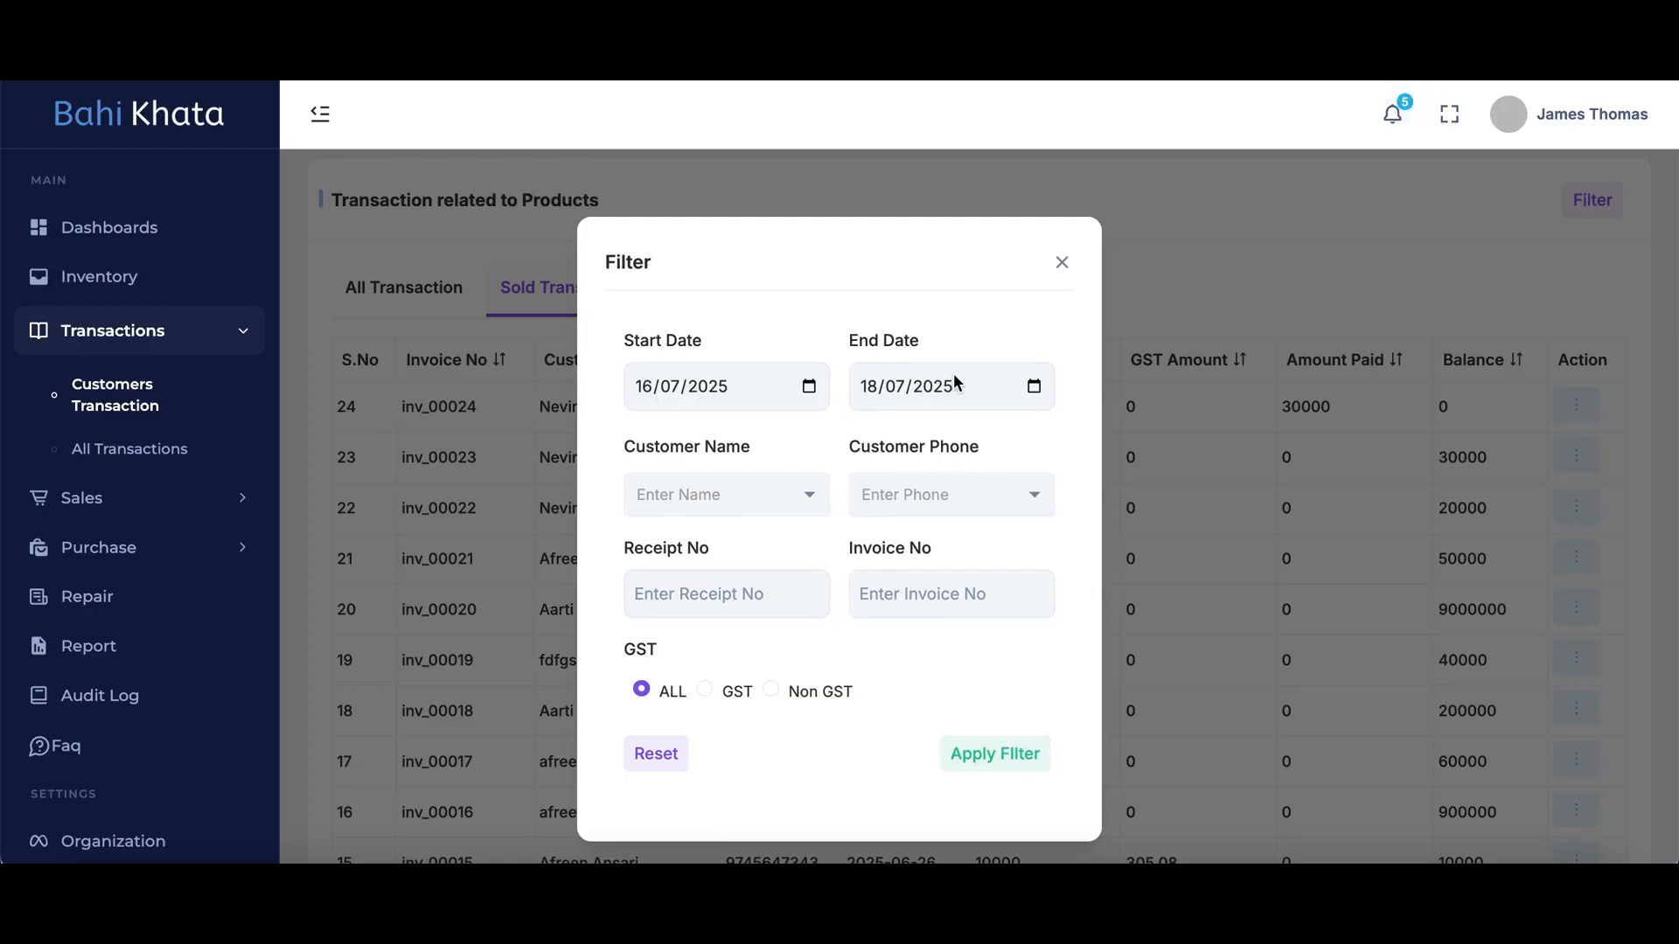
click(998, 757)
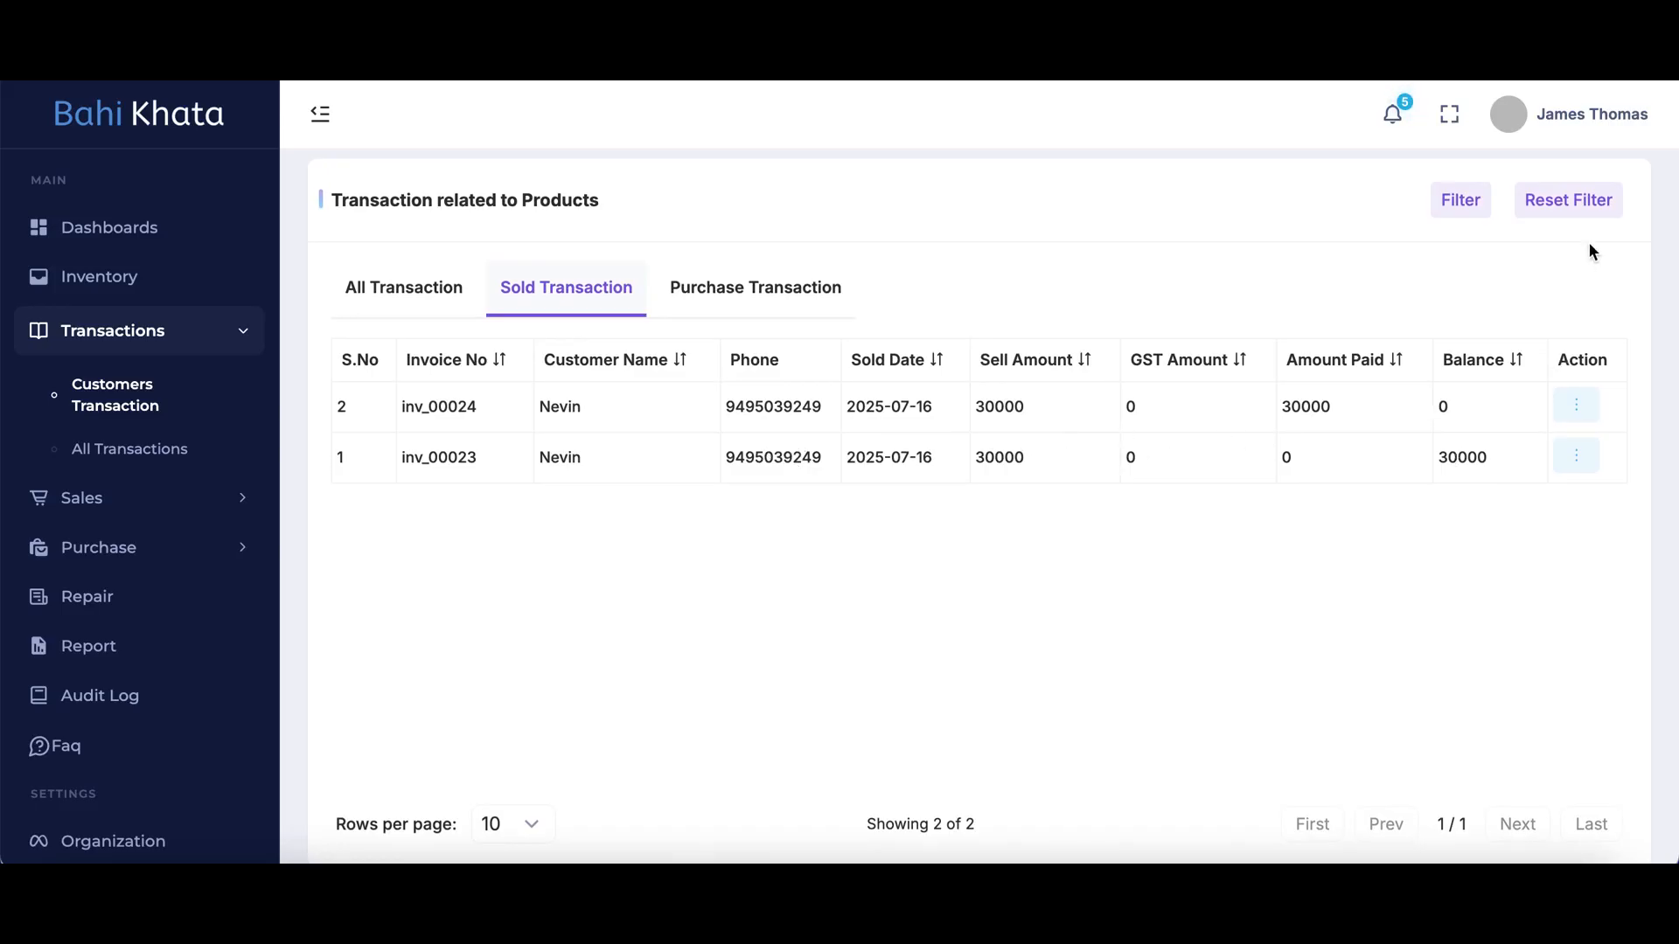
Step: Reset the date filter and look through the full list of sold transactions
click(1550, 210)
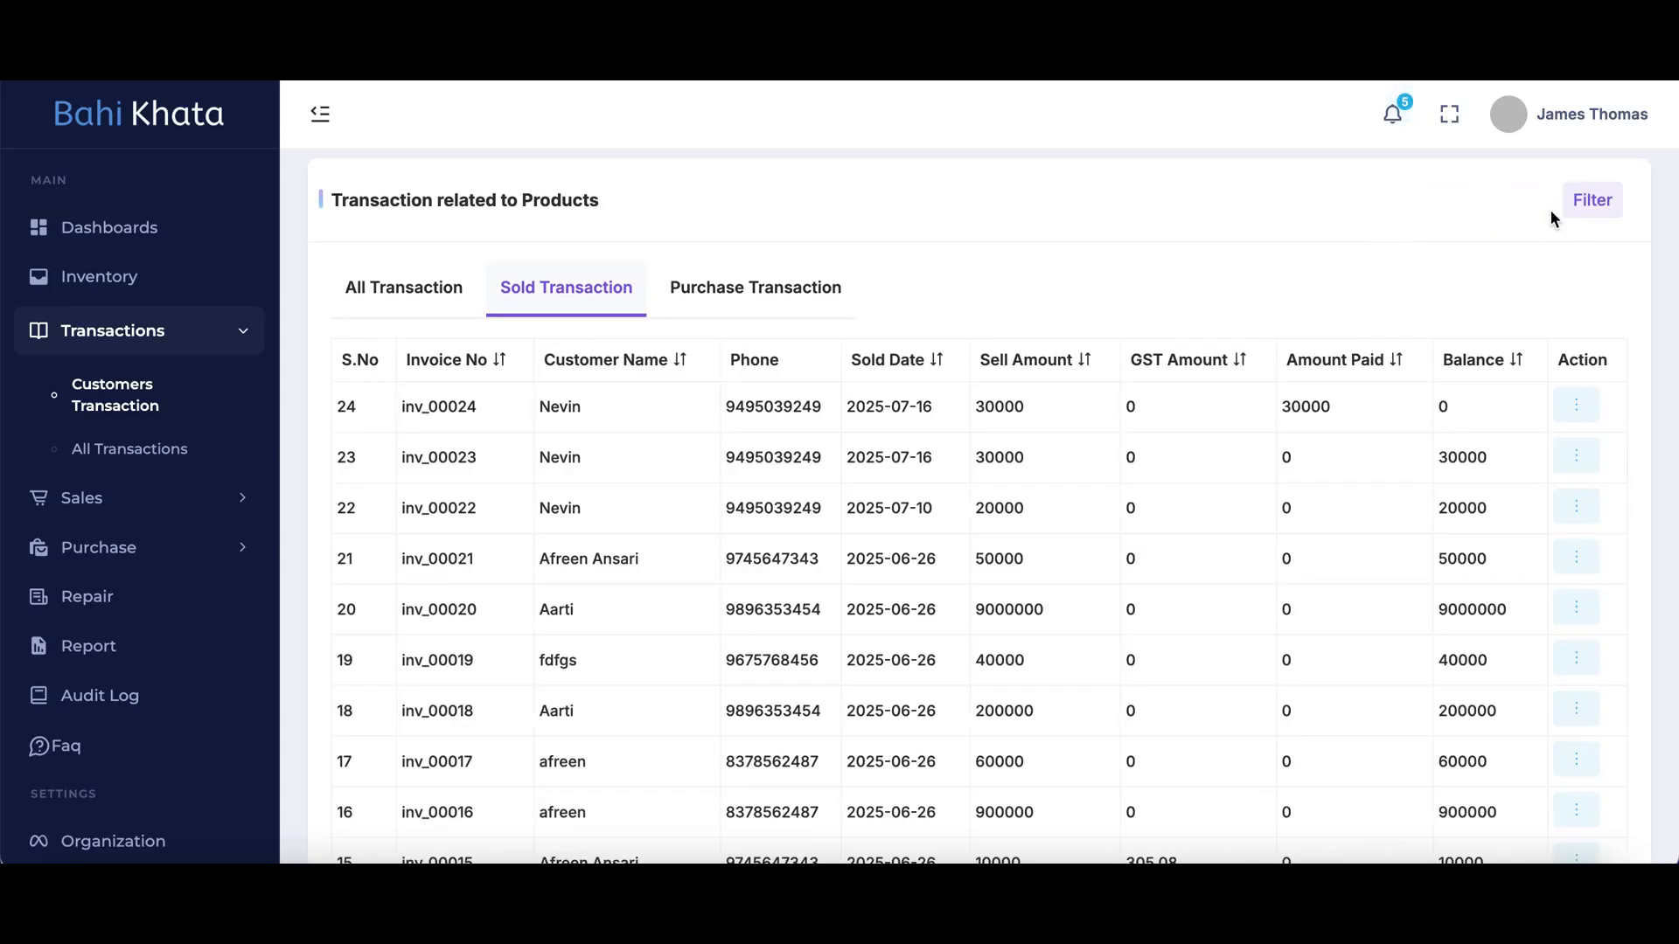
scroll(659, 570, down, 2)
scroll(659, 570, up, 2)
Step: Add a capital entry under All Transactions dated 2025-07-18 with amount 20000 and payment mode Cash, and save it
click(129, 450)
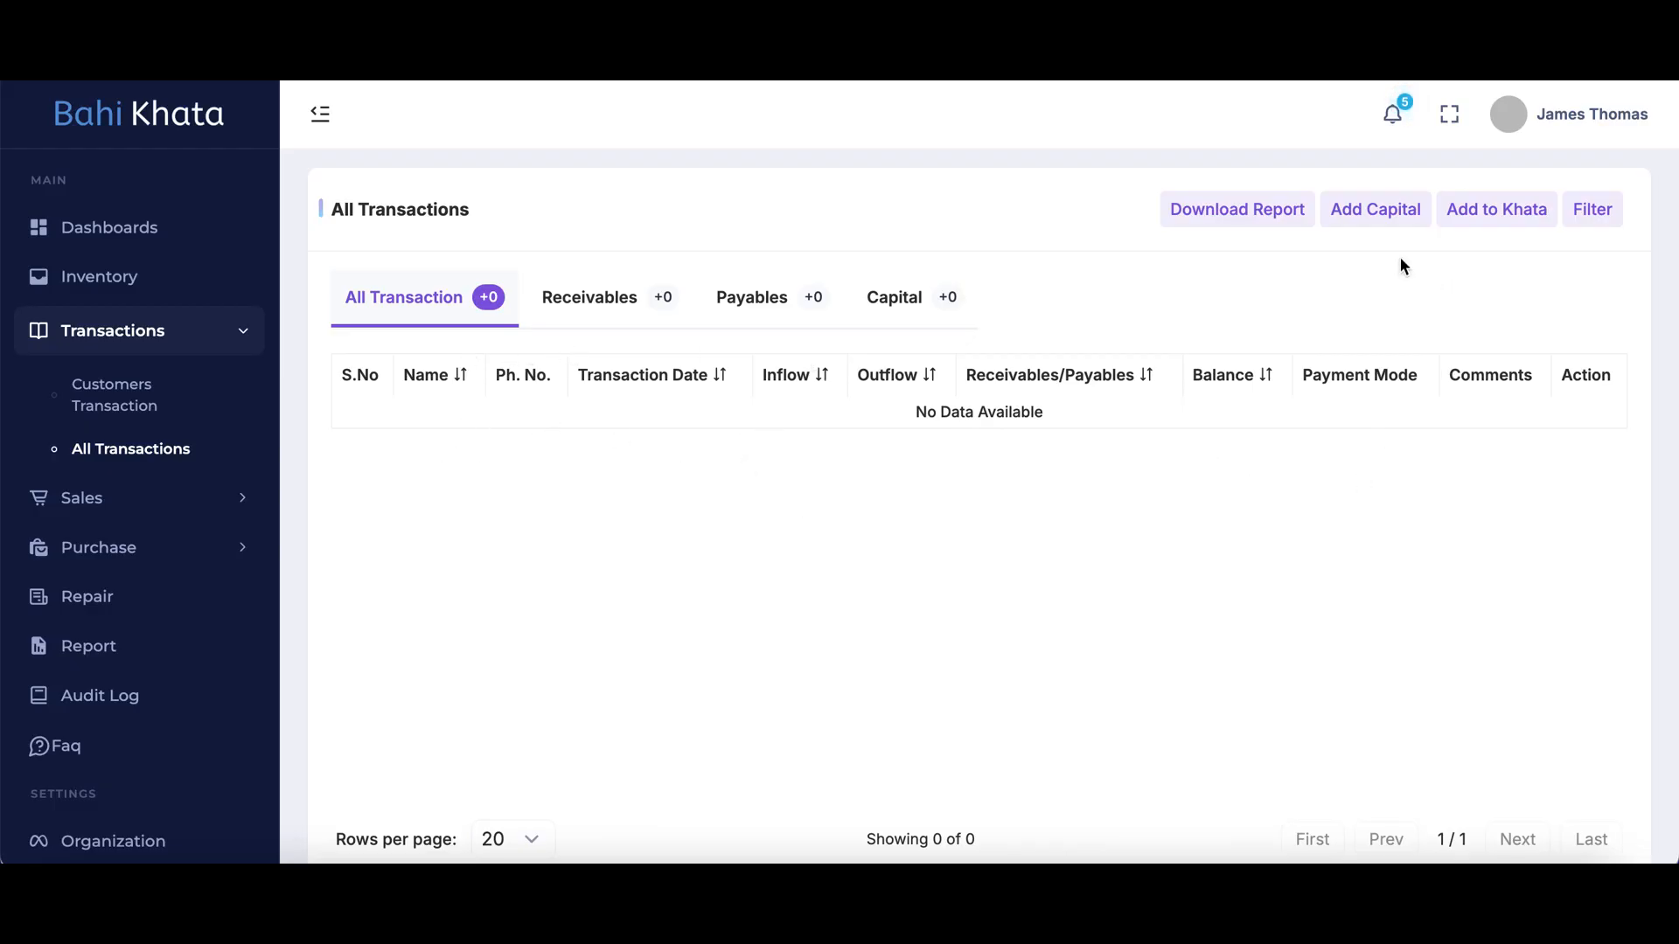
click(1379, 218)
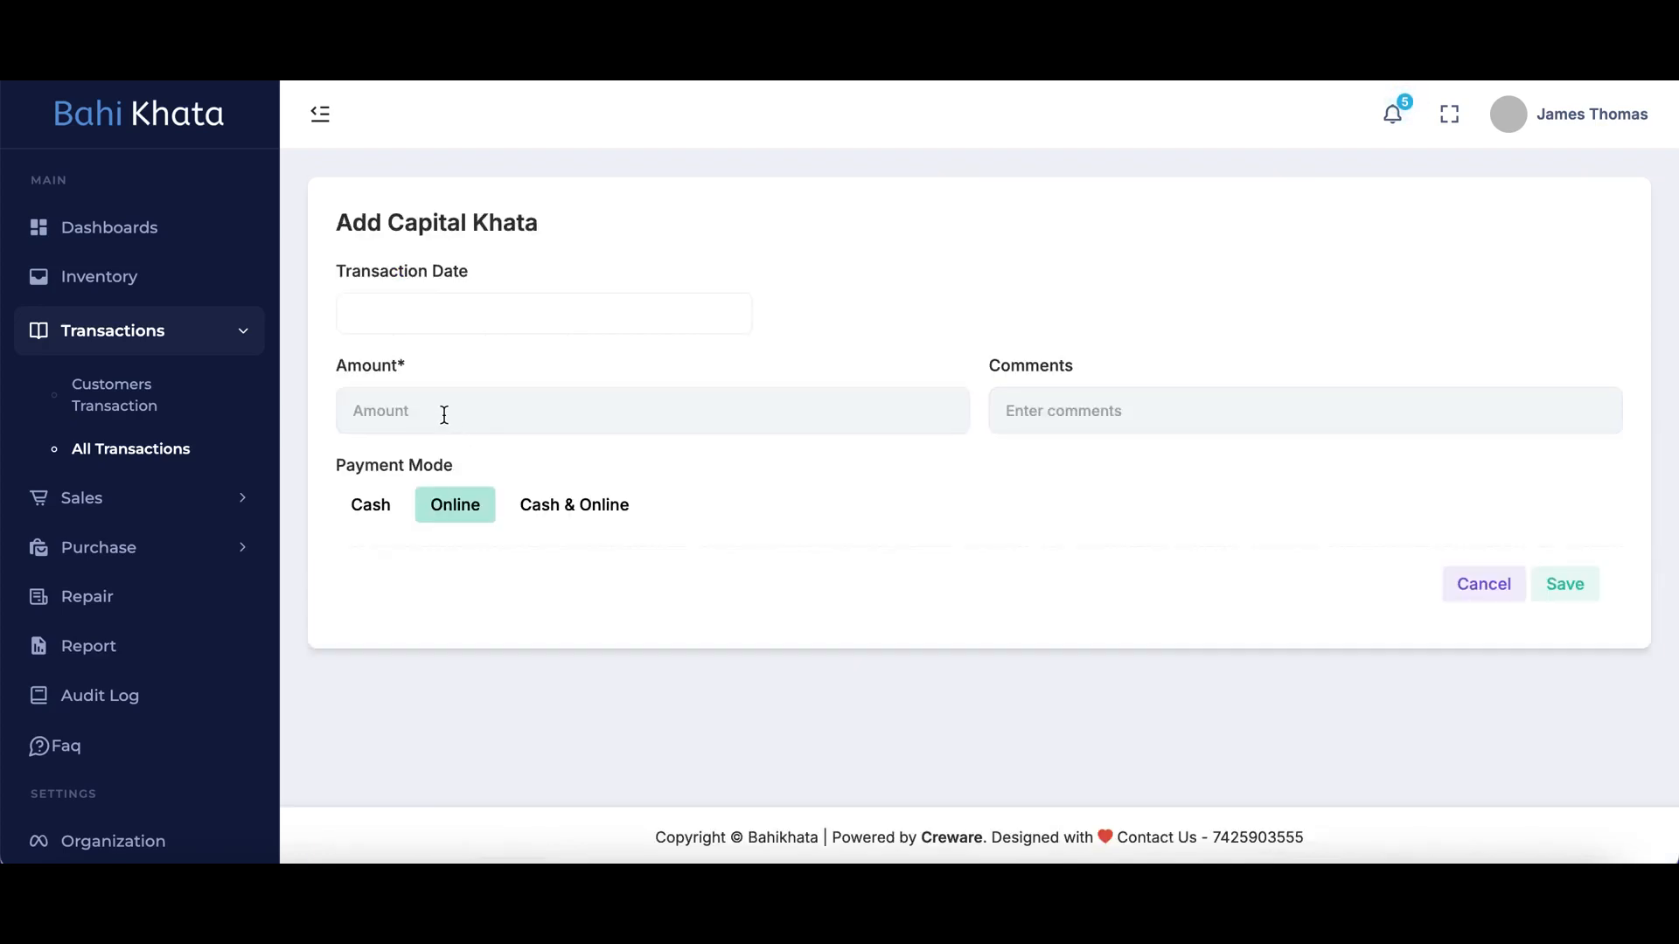
click(444, 415)
click(453, 304)
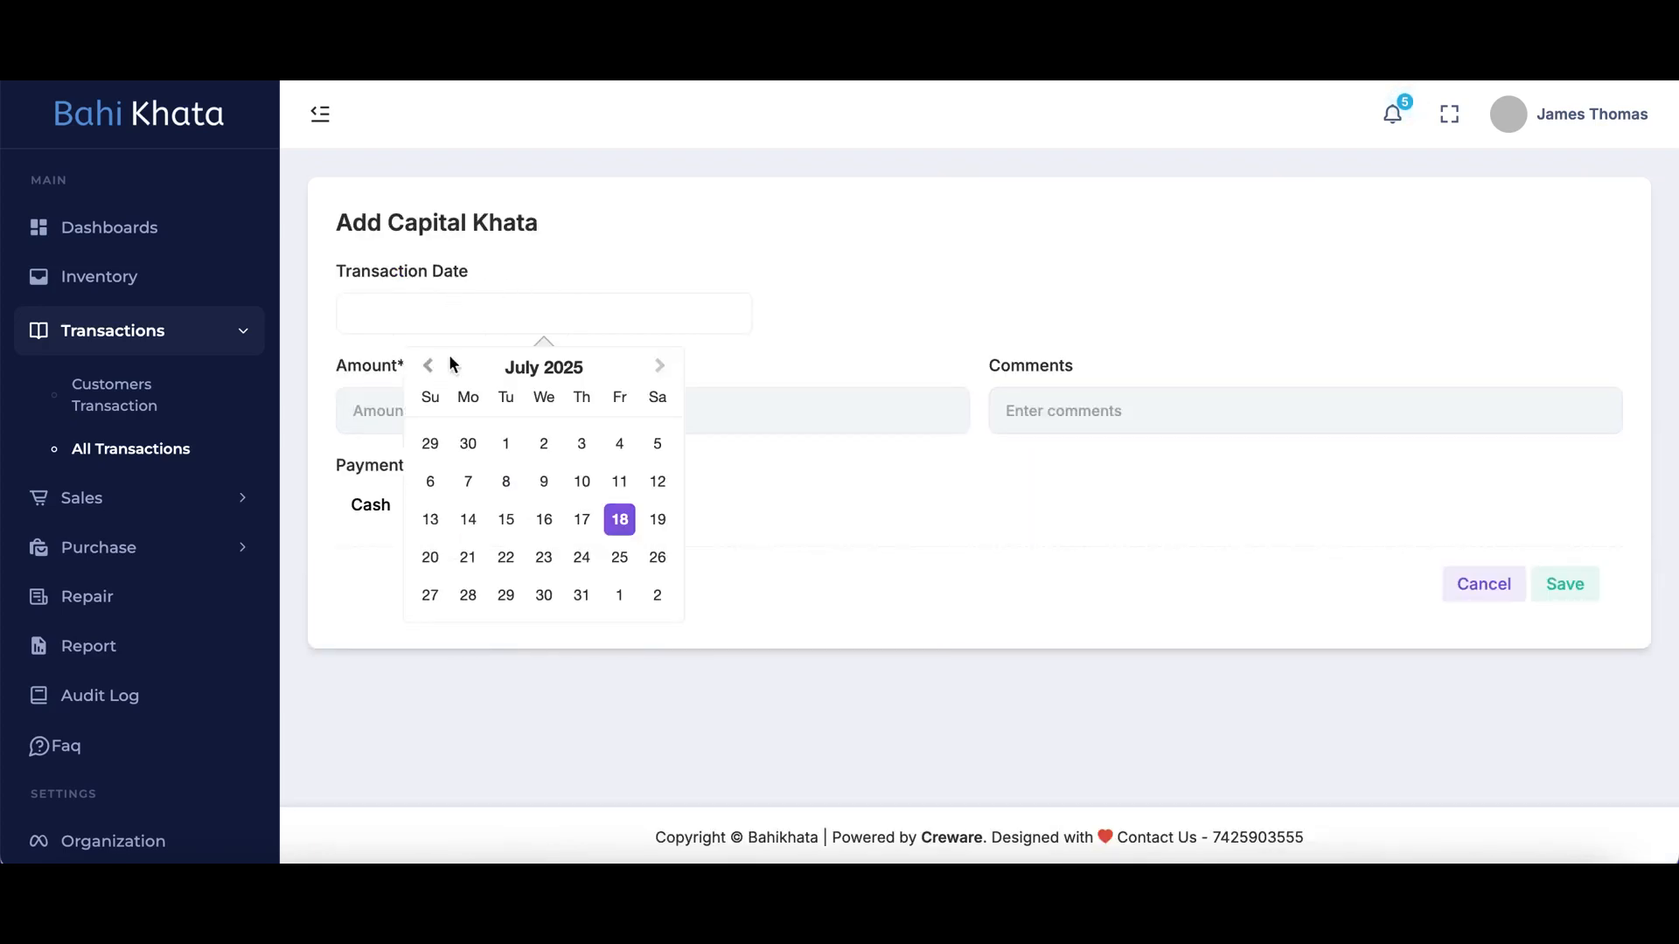
click(386, 405)
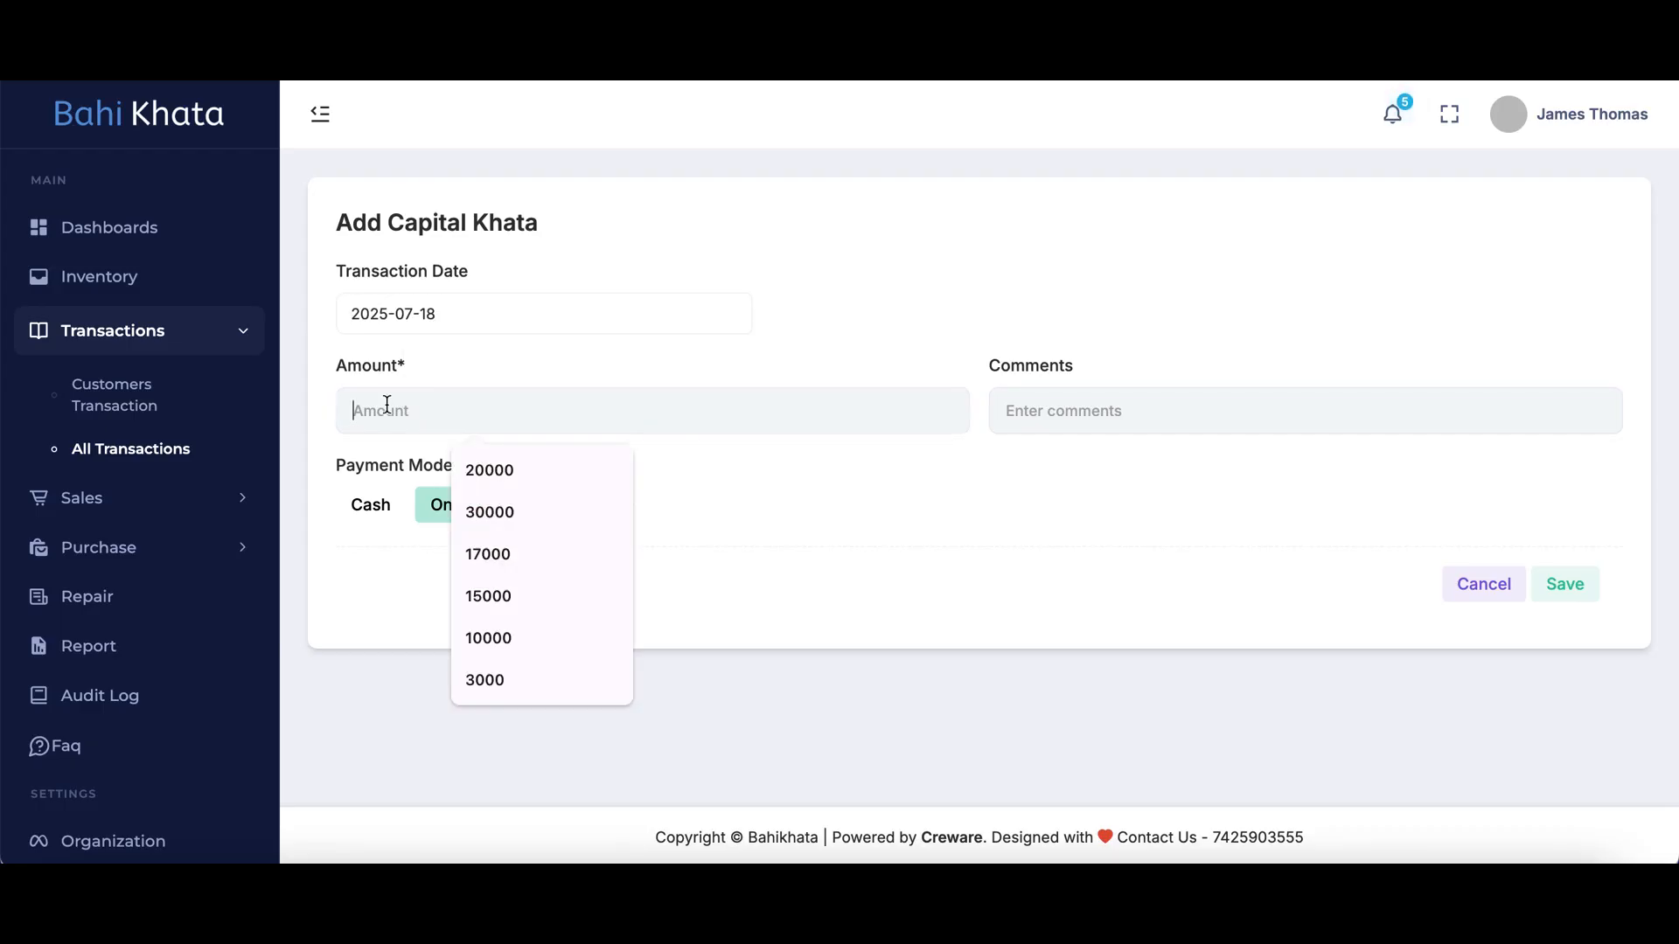
text(20000)
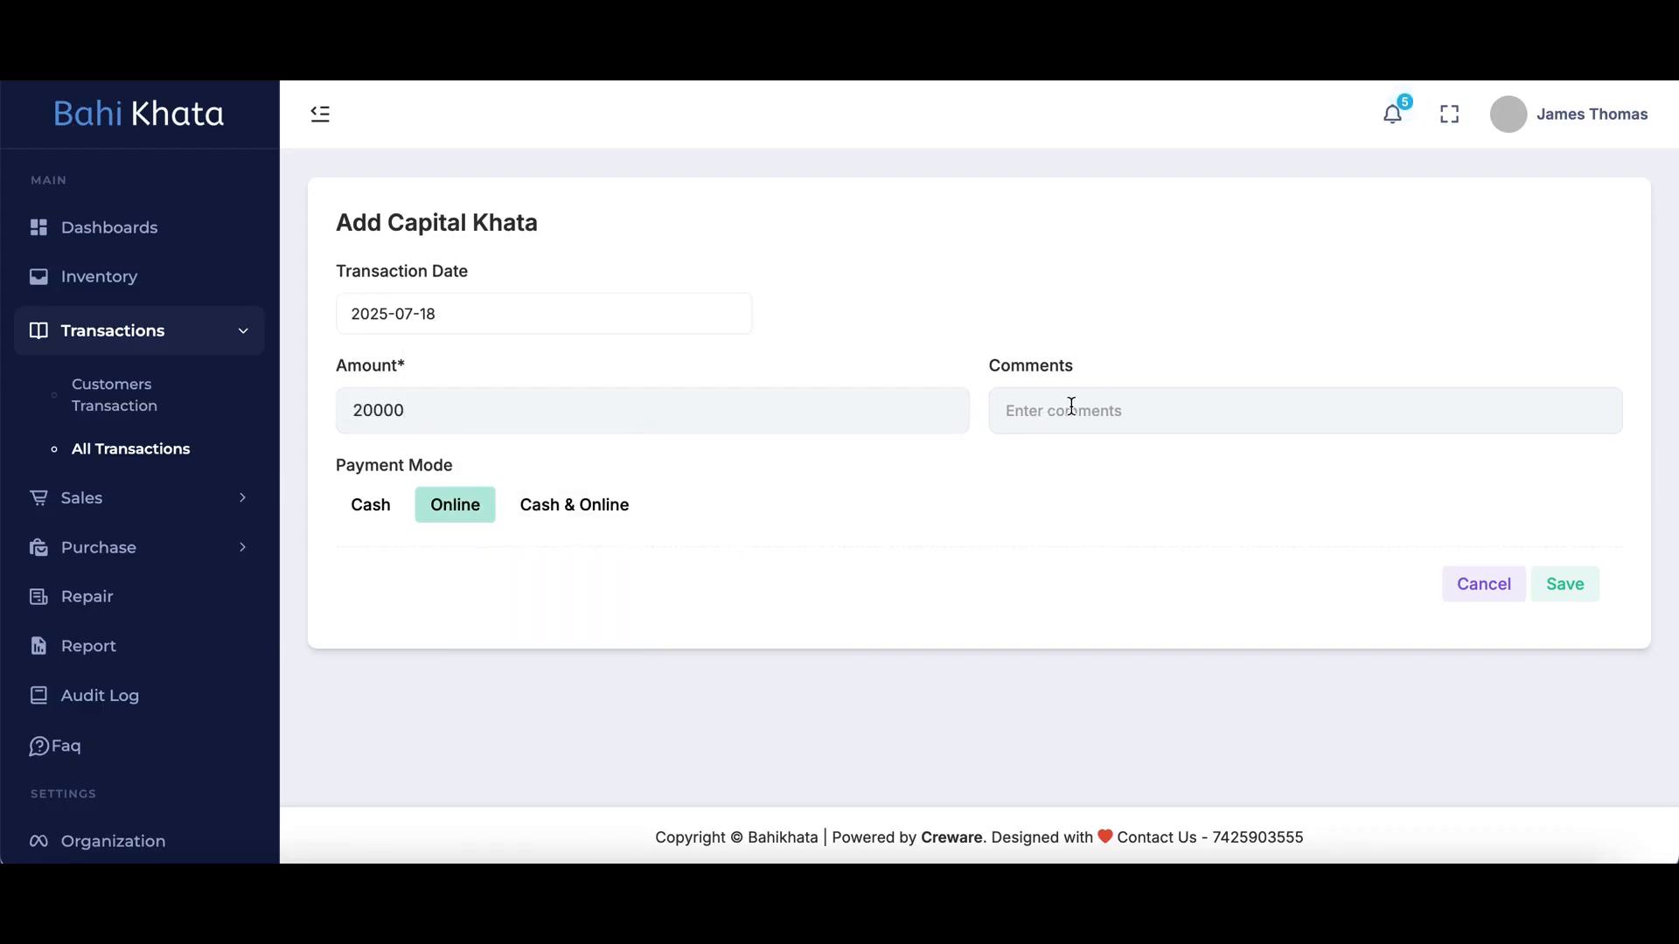
click(370, 506)
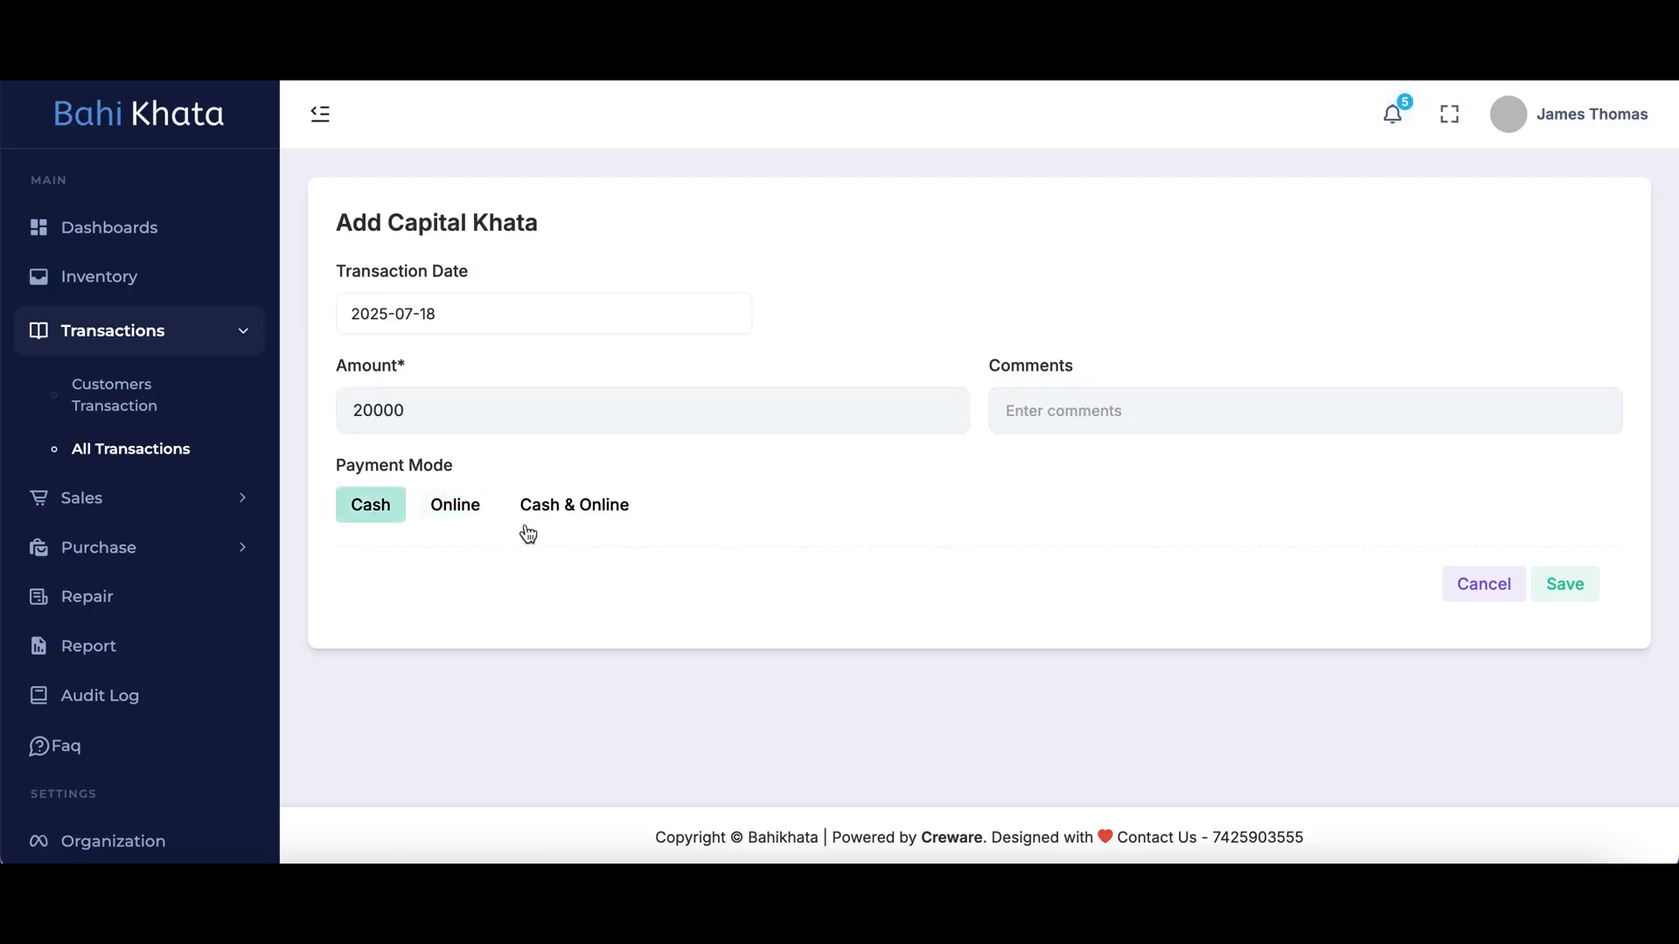
click(1574, 584)
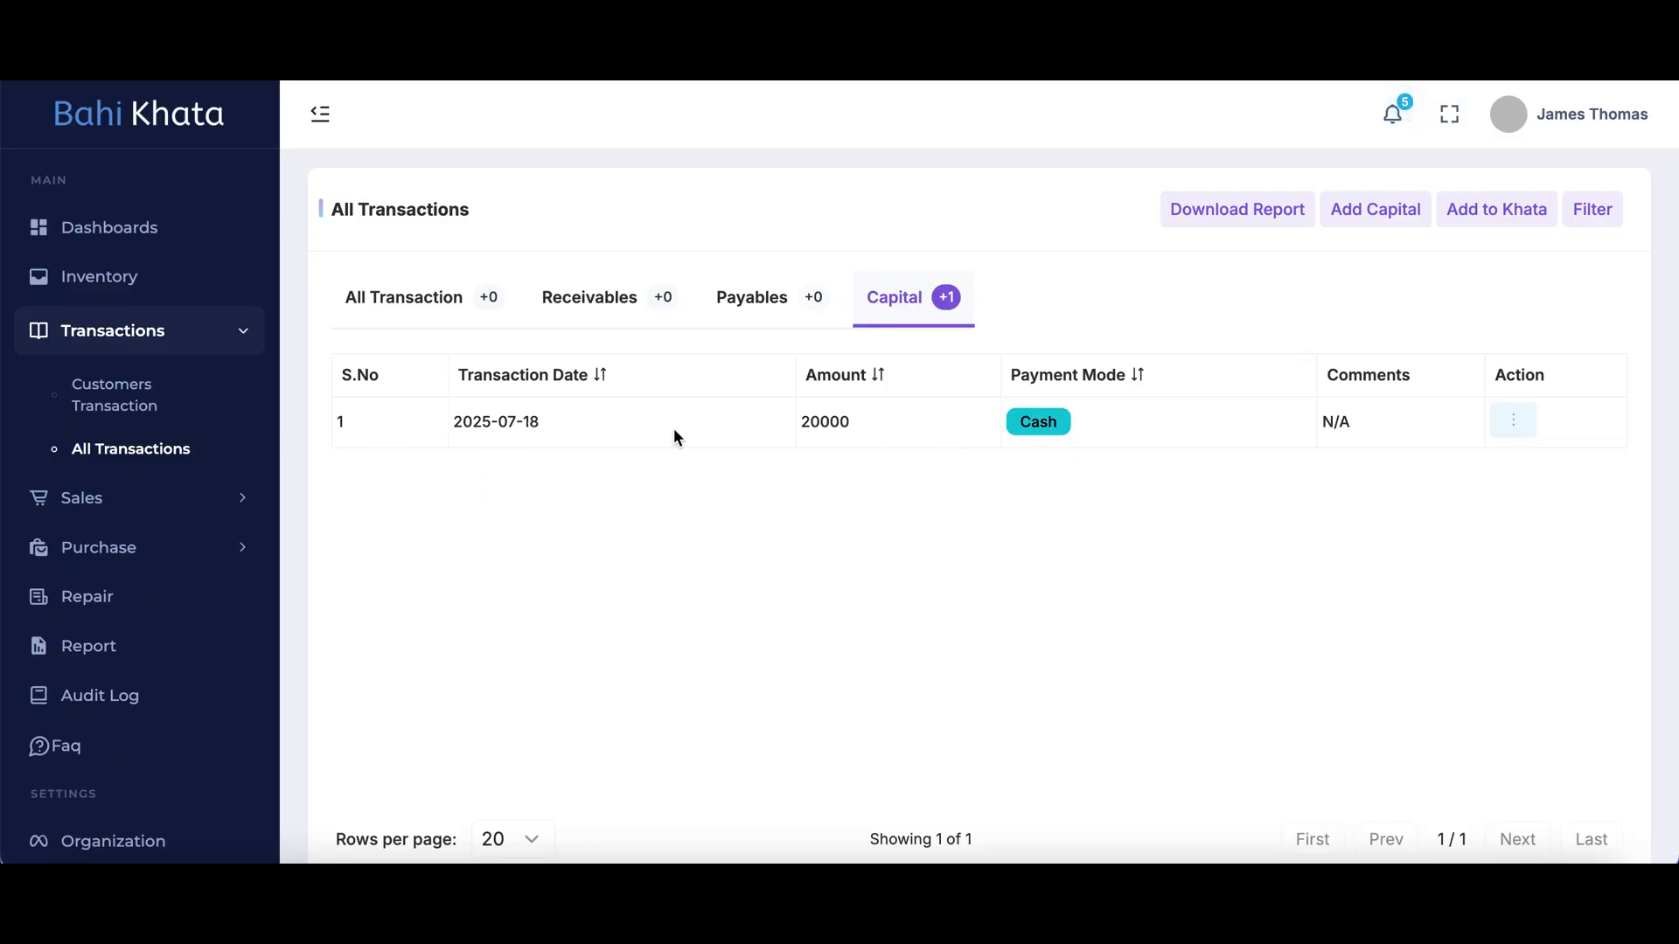
Step: Check which actions are available for the 20000 capital entry without applying any
click(1532, 424)
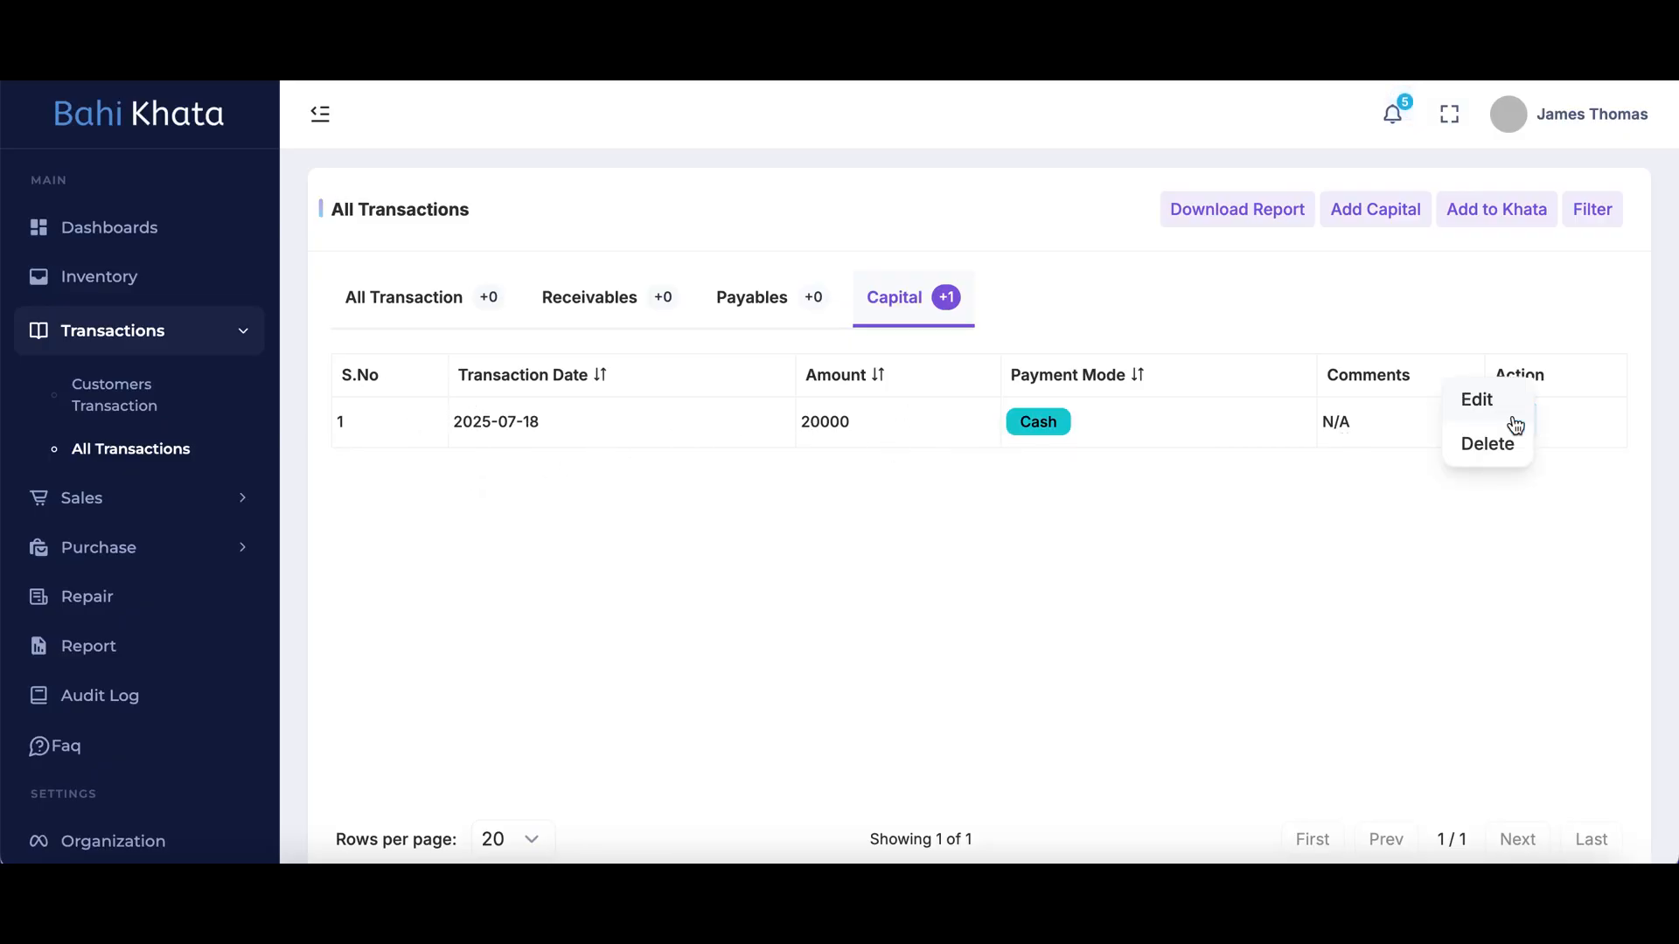
click(1082, 683)
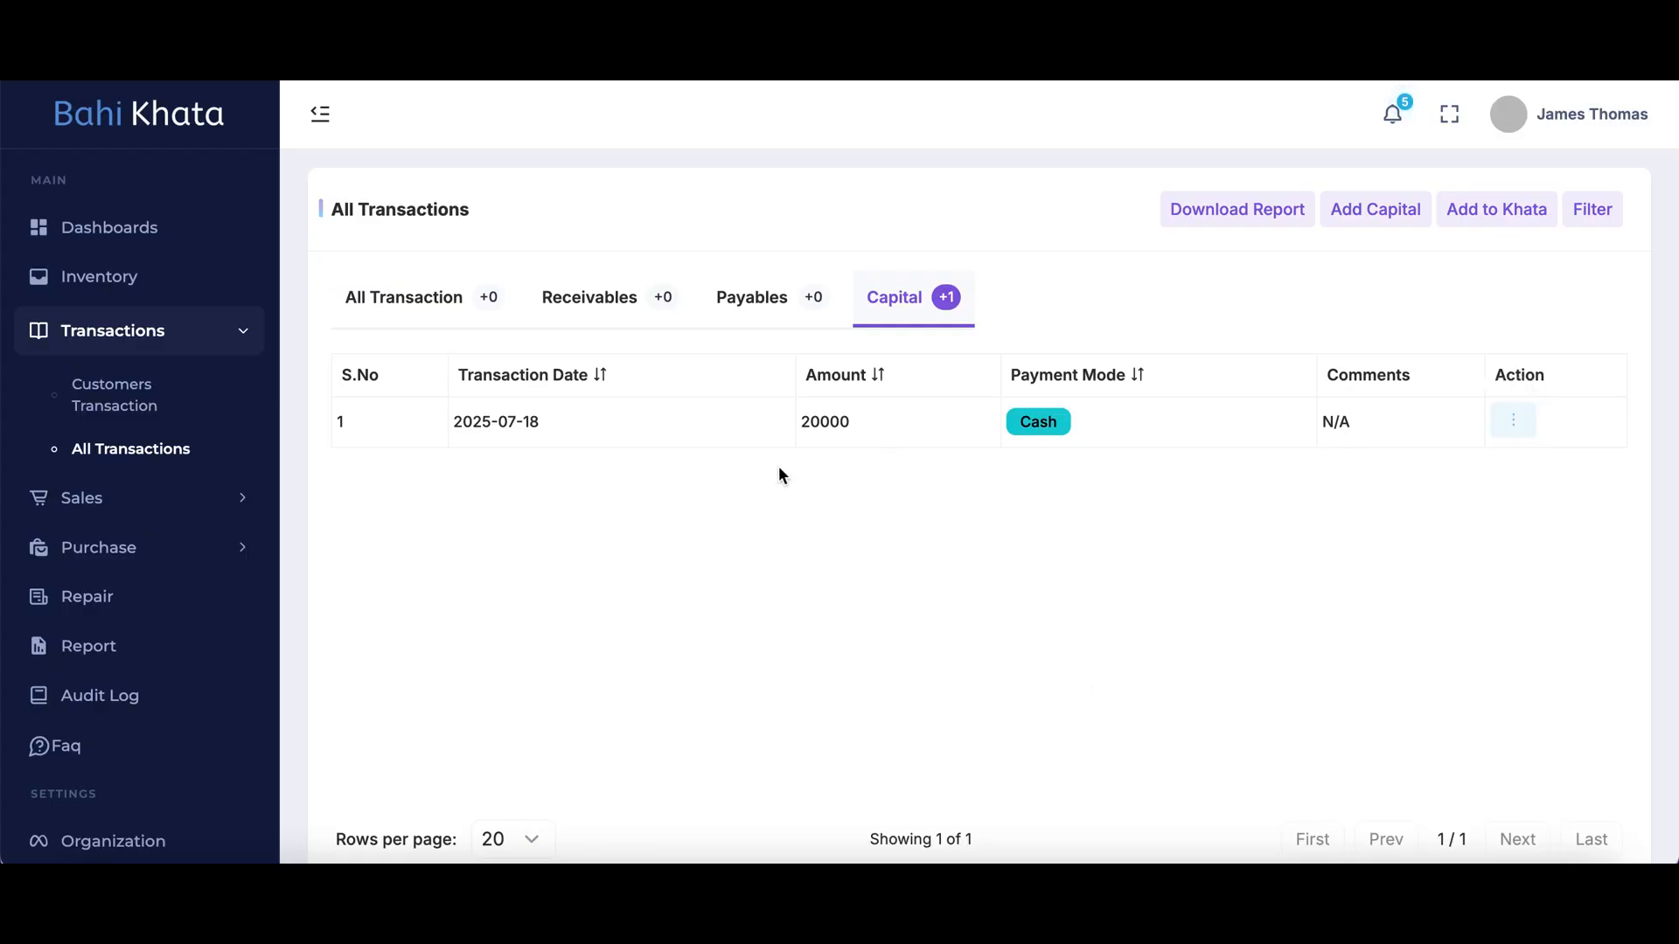
Step: Start a new general khata entry for an existing customer with the transaction date 2025-07-18
click(1525, 226)
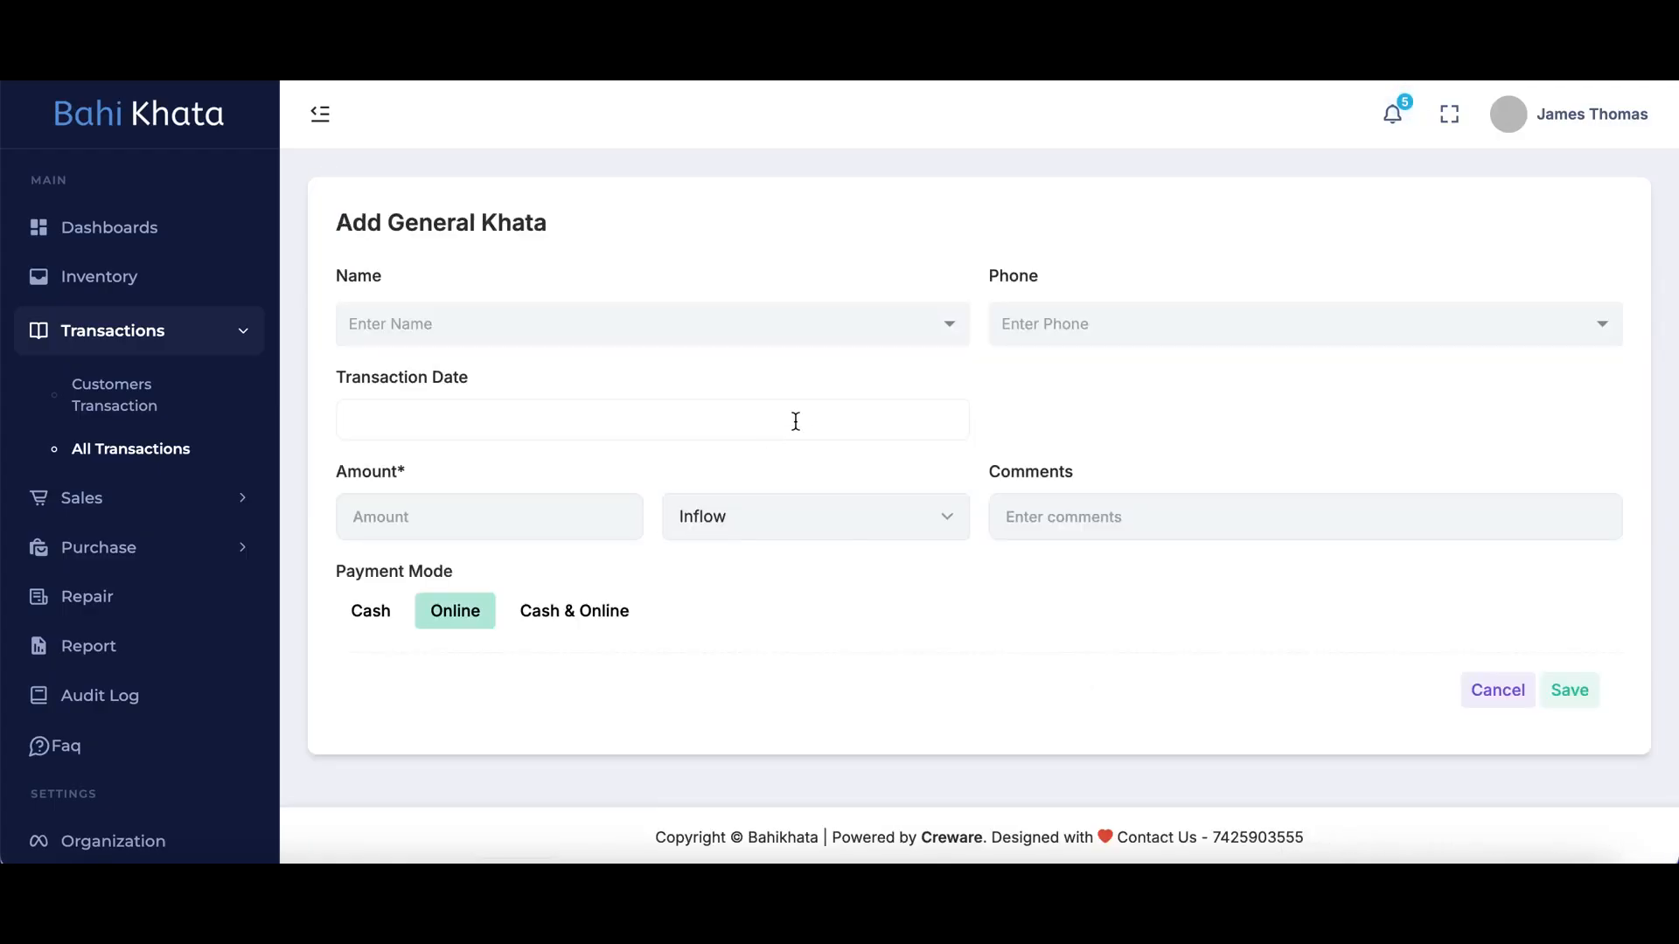
click(557, 320)
click(512, 366)
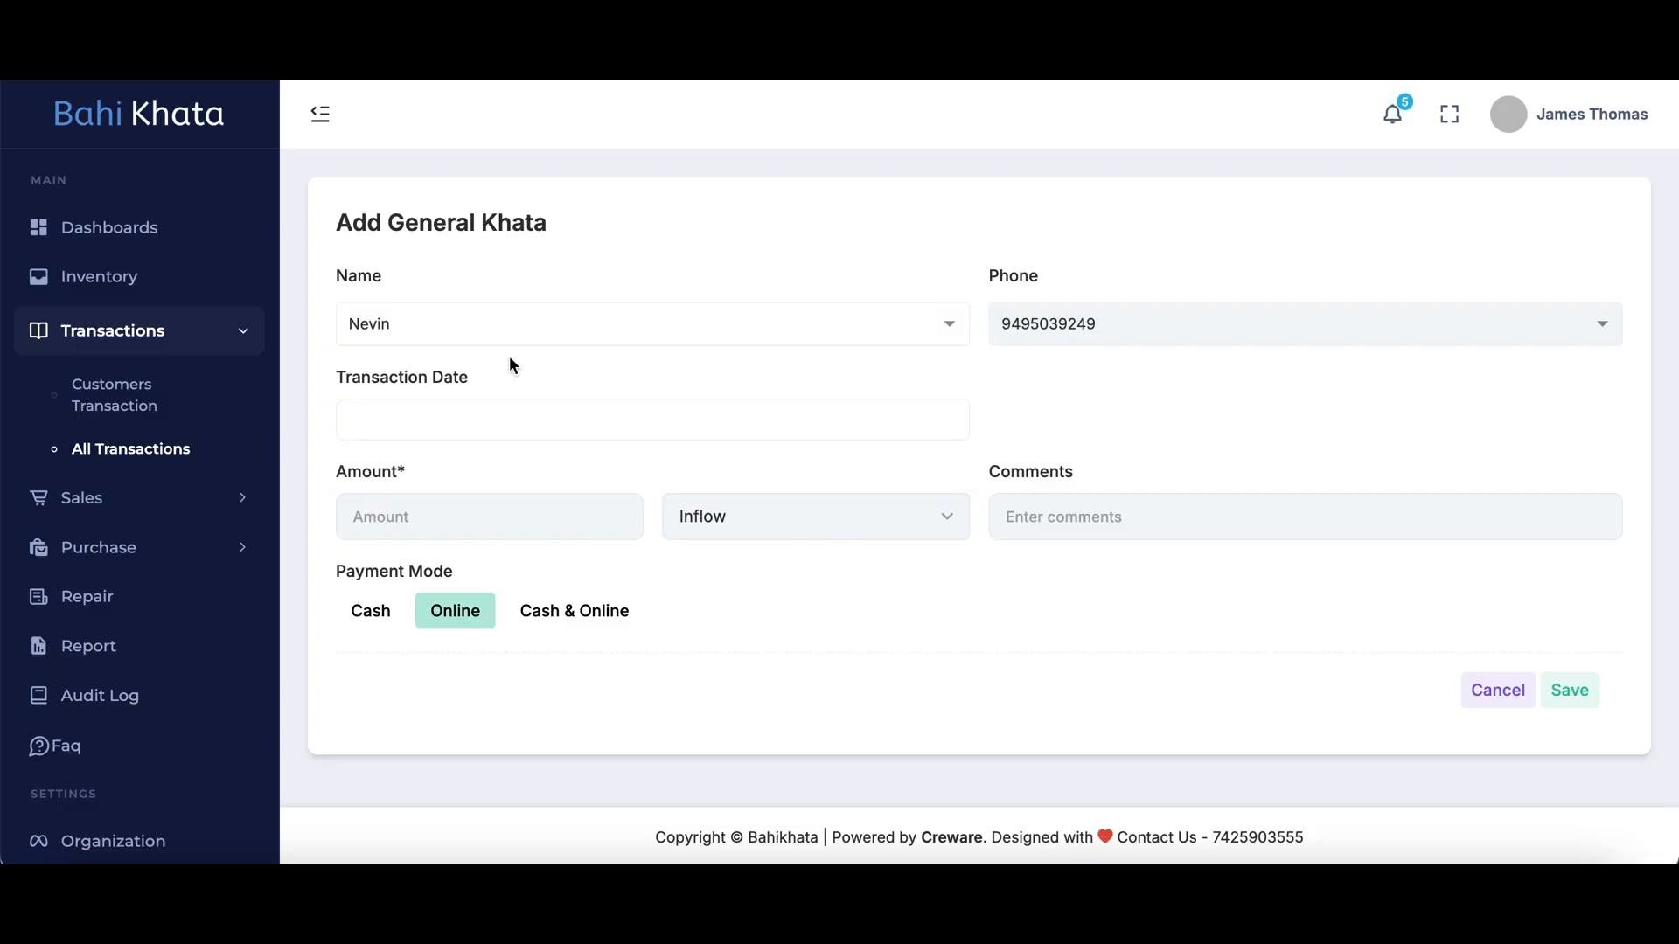
click(465, 418)
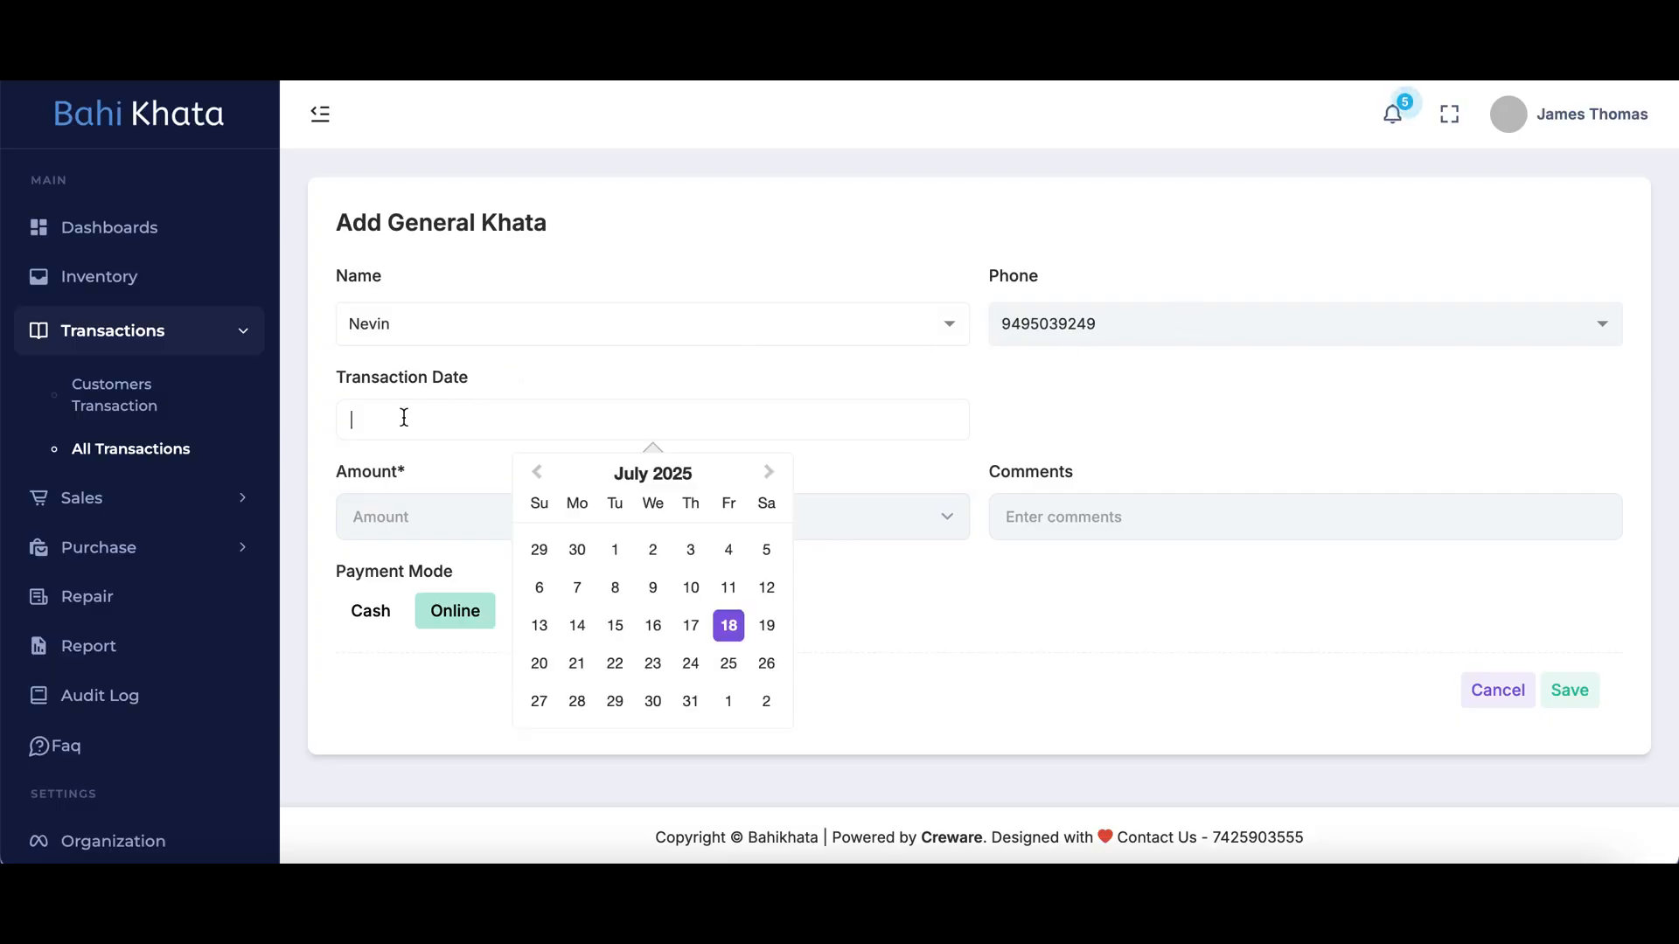
click(729, 624)
Step: Enter an amount of 40000 as Inflow with payment mode Cash and save the khata entry
click(460, 519)
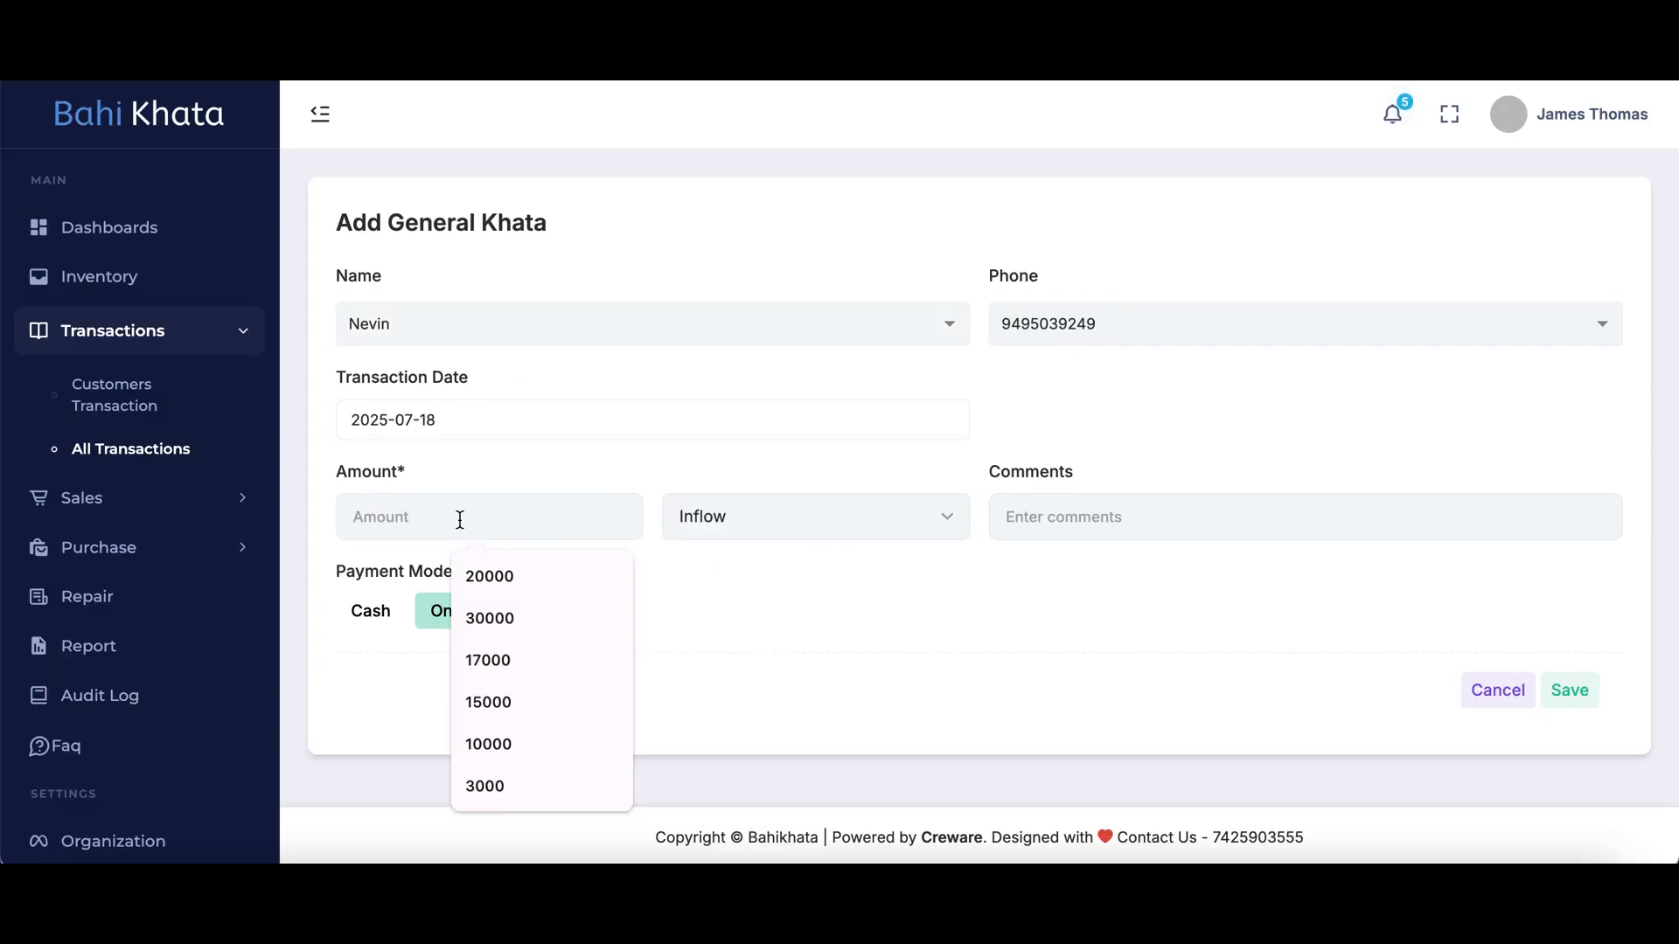
text(40000)
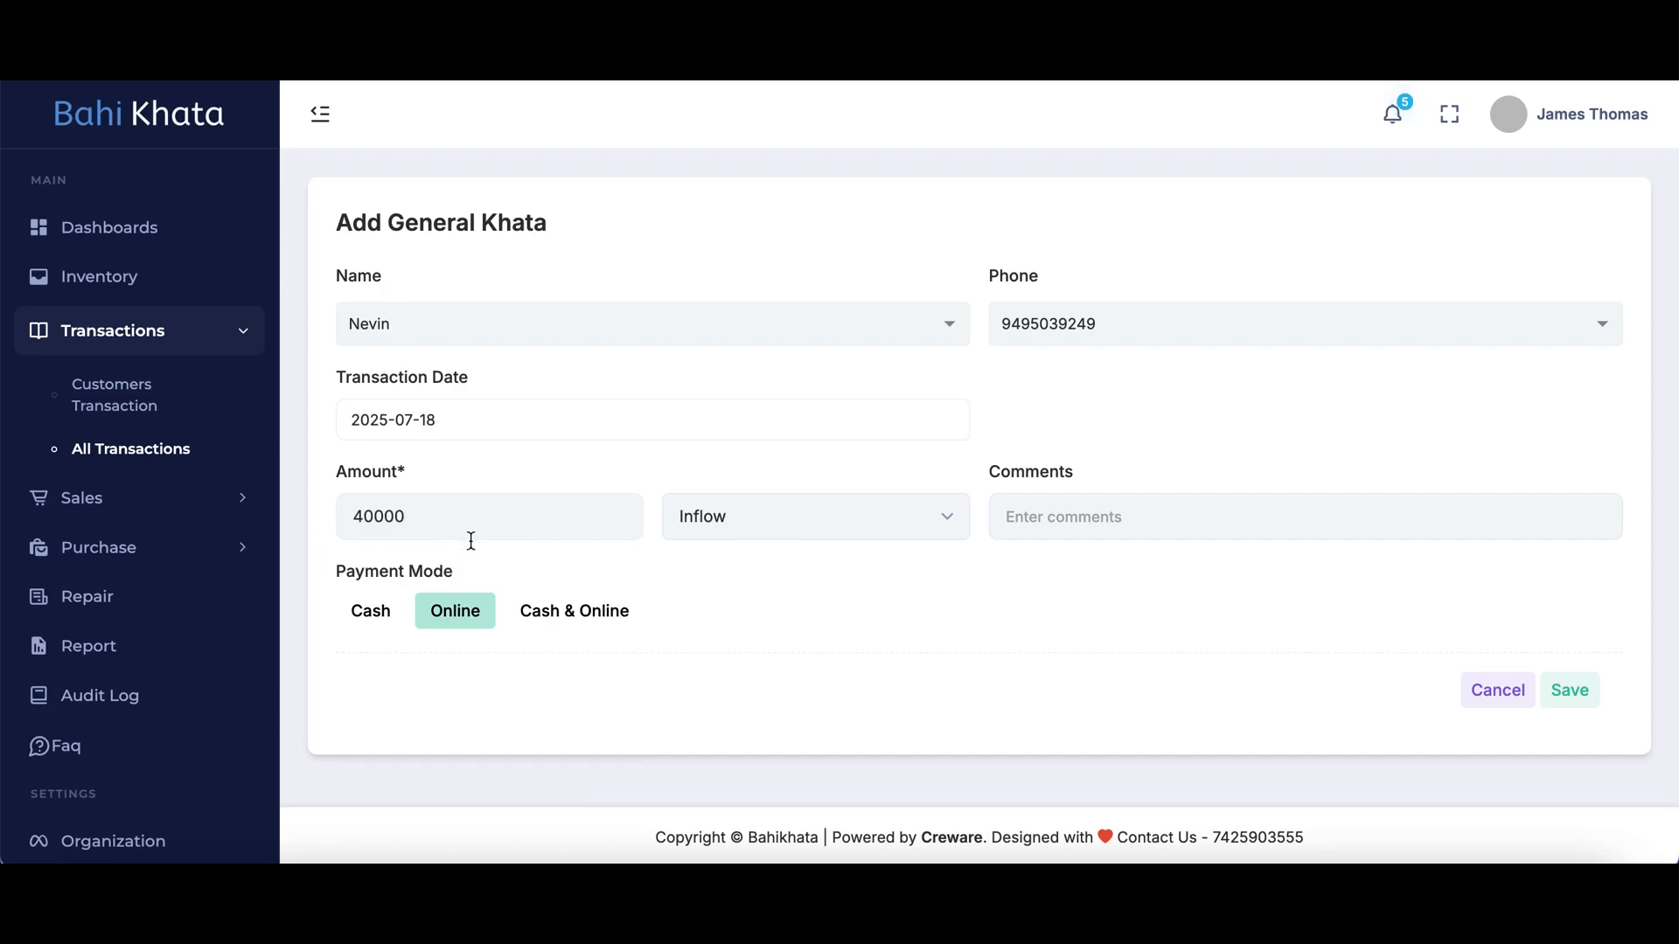
click(951, 530)
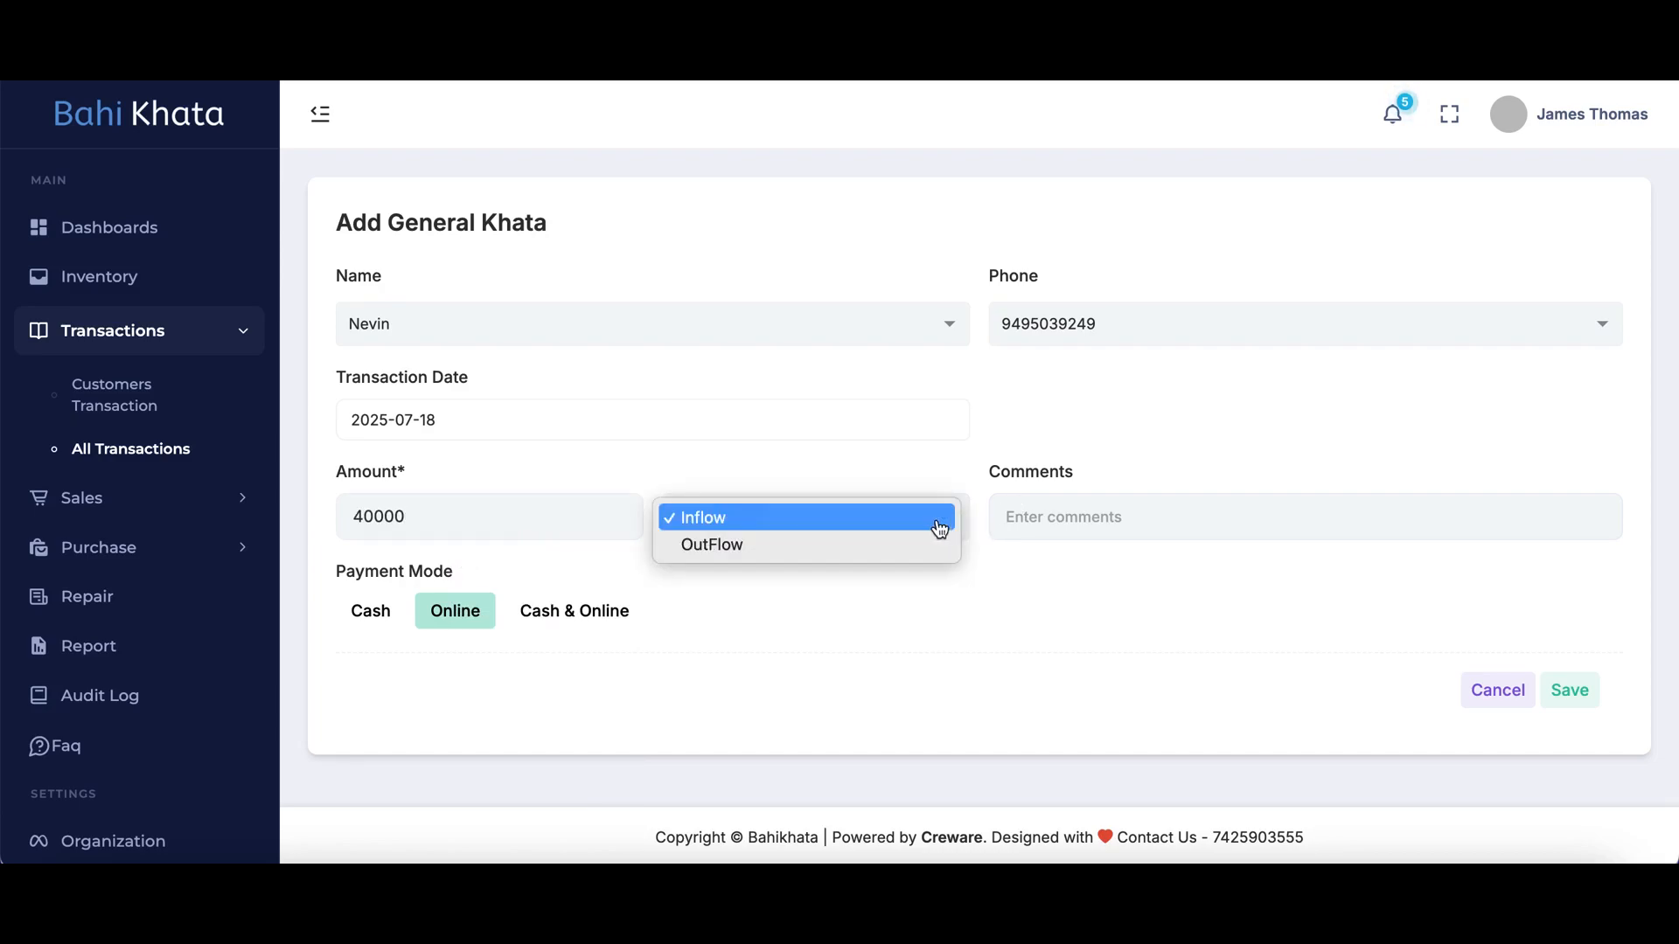
click(794, 521)
click(363, 610)
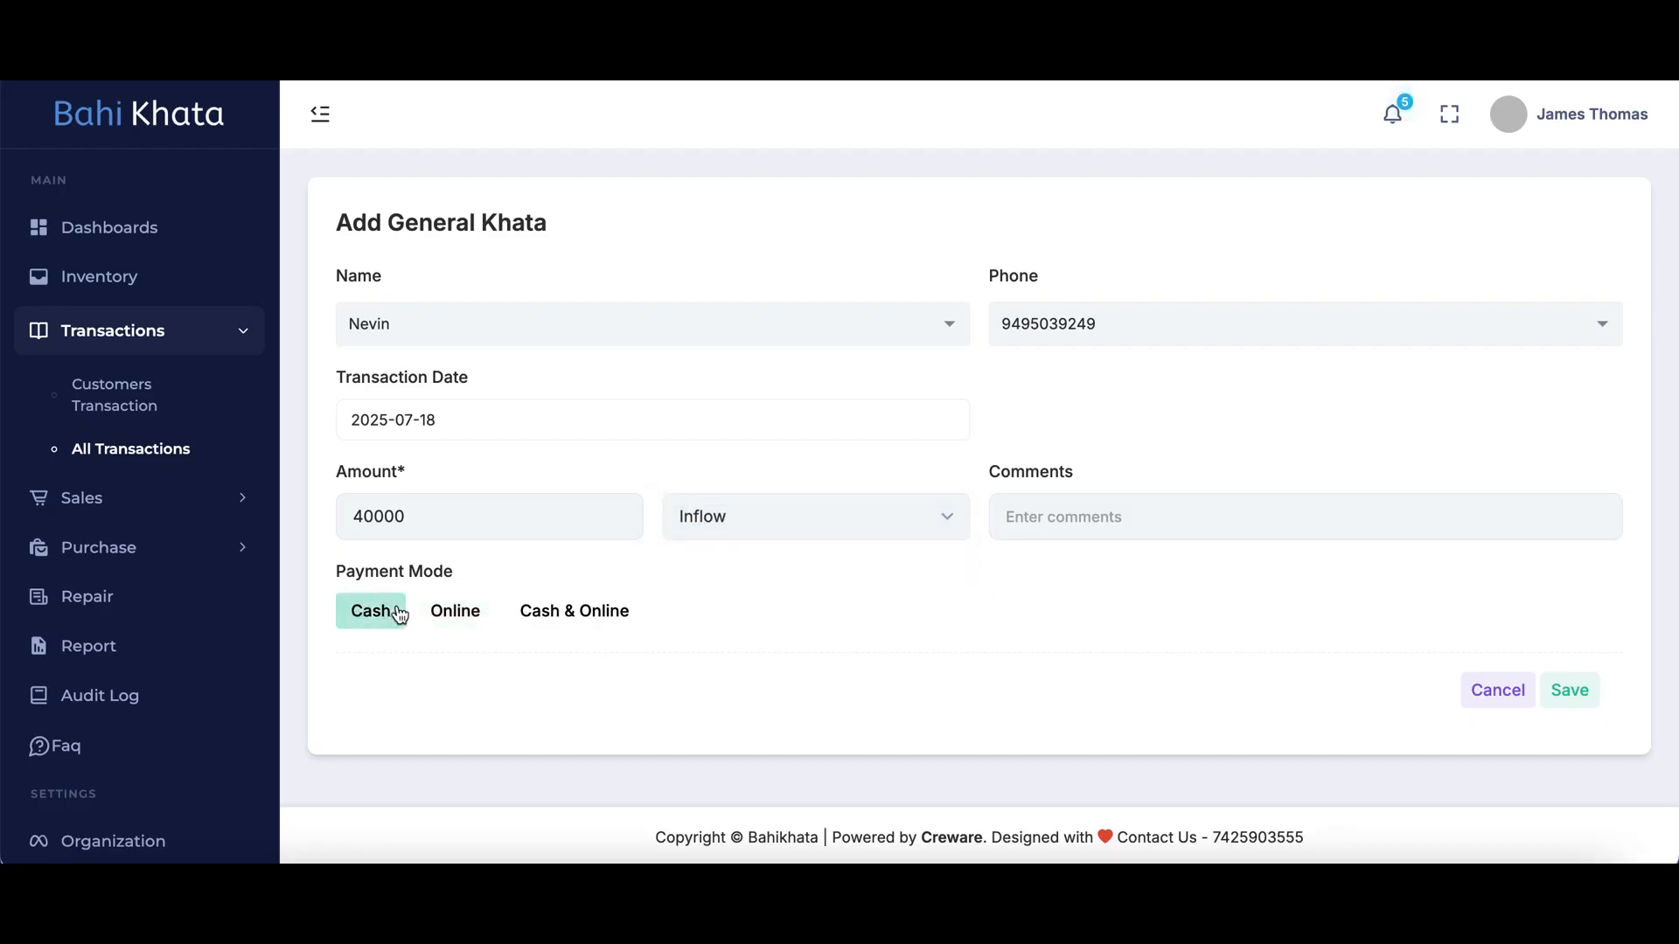
click(1561, 693)
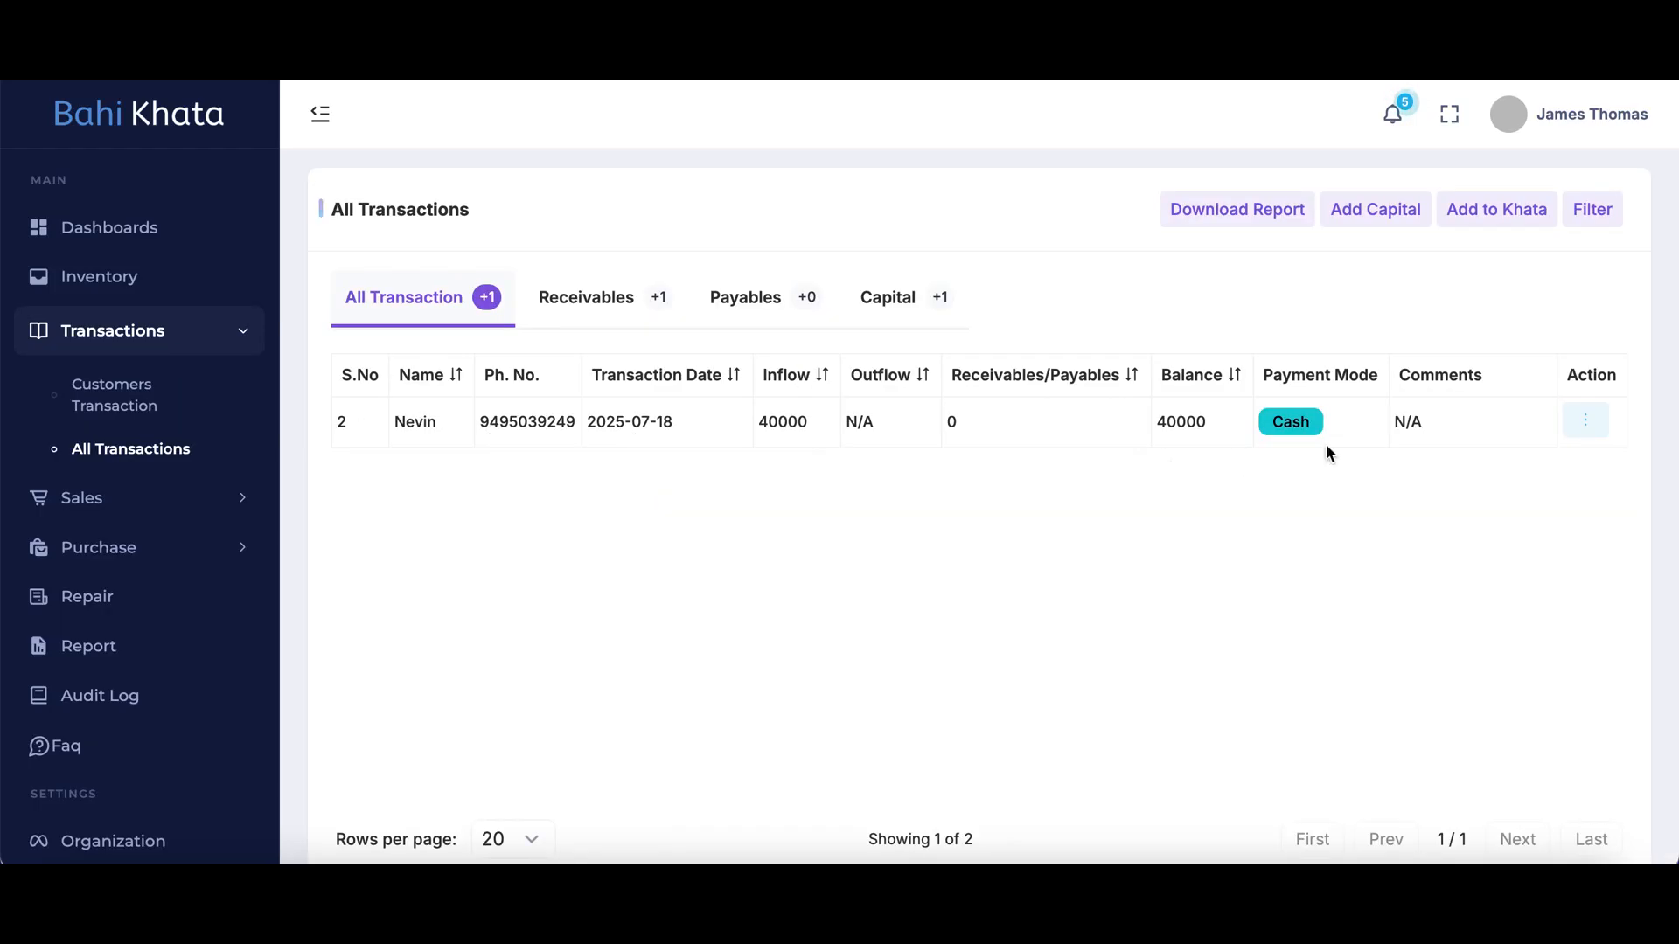
Step: View the settlement history of the 40000 khata entry, then check its available actions without applying any
click(1586, 424)
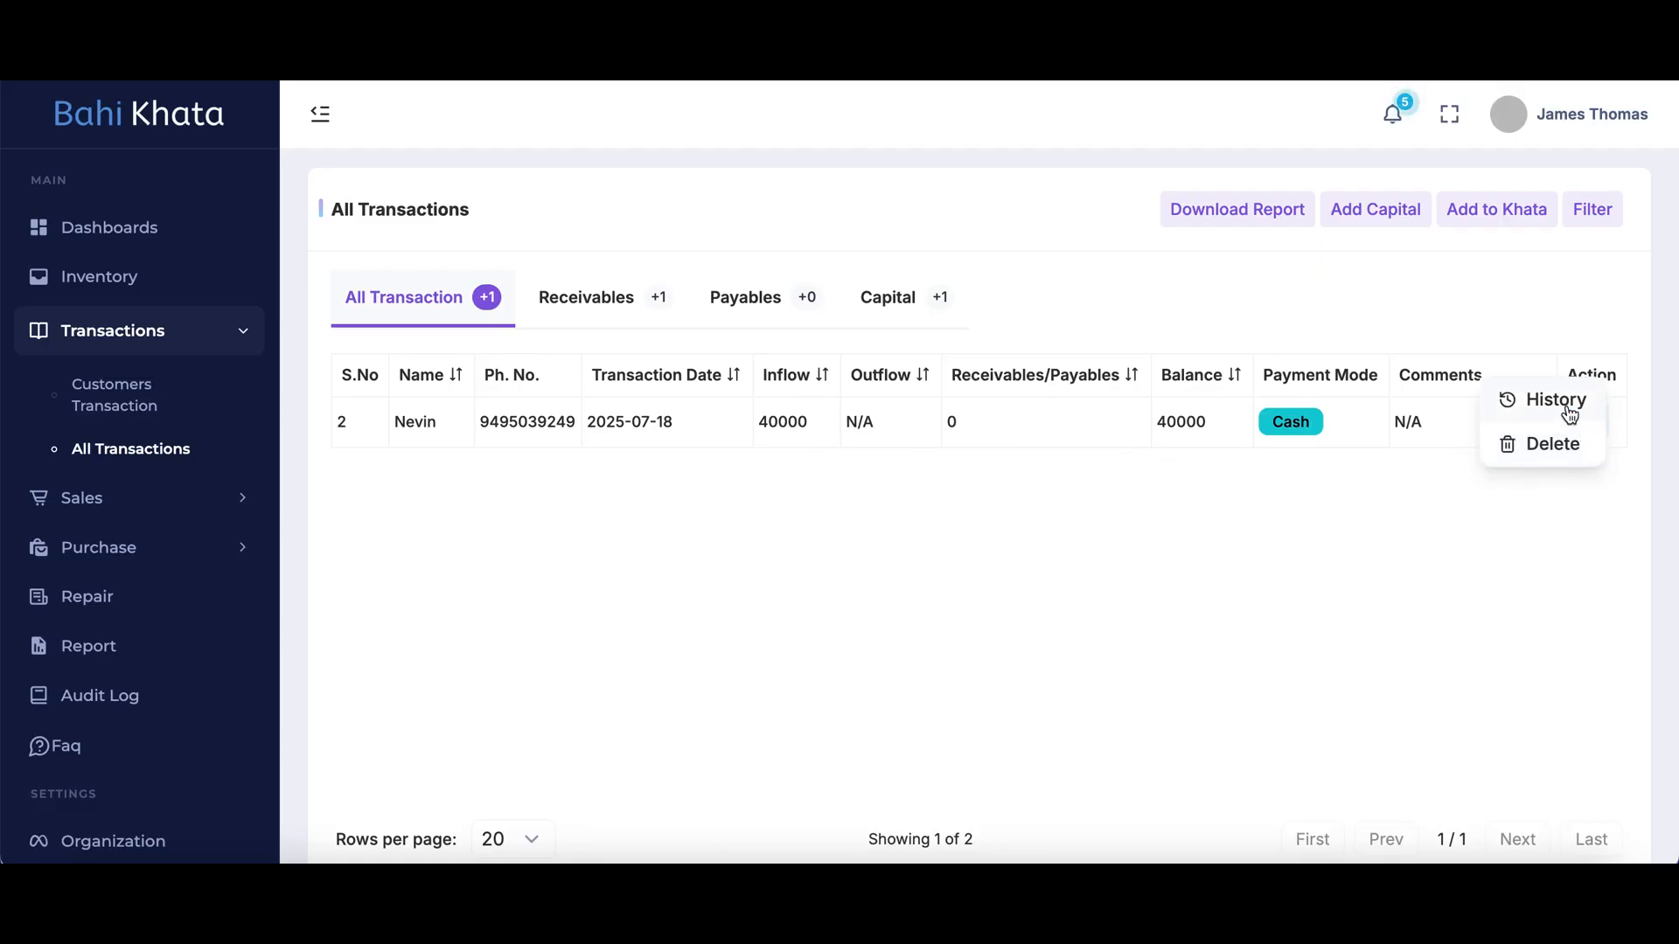
click(1556, 400)
scroll(883, 579, down, 1)
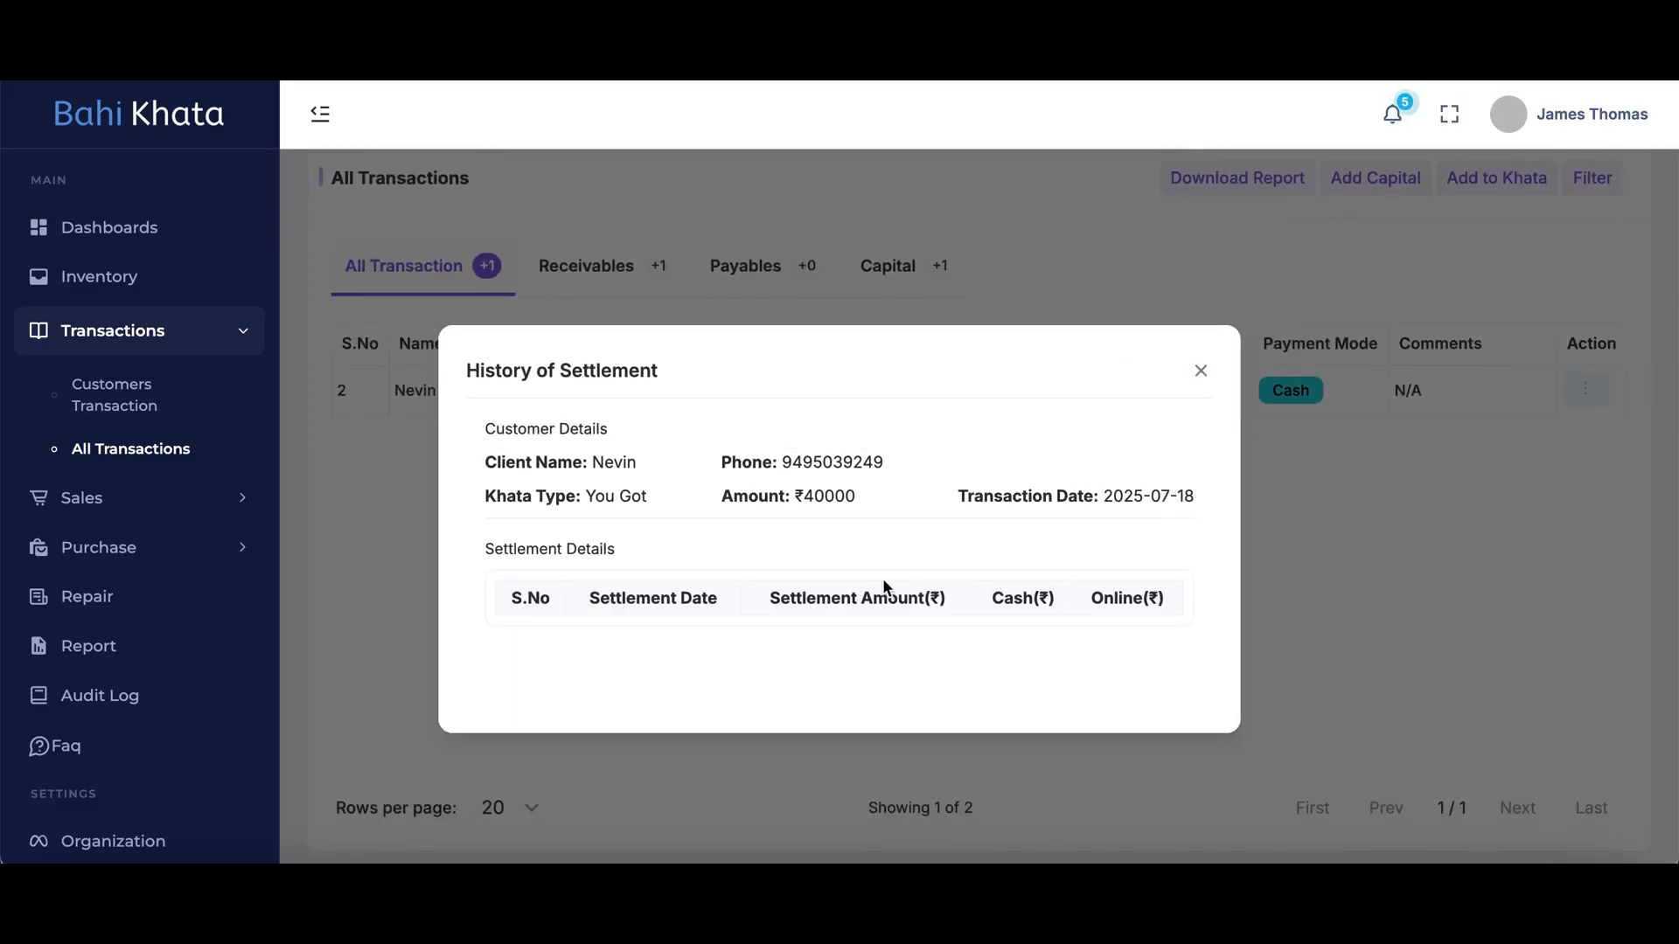
click(1201, 371)
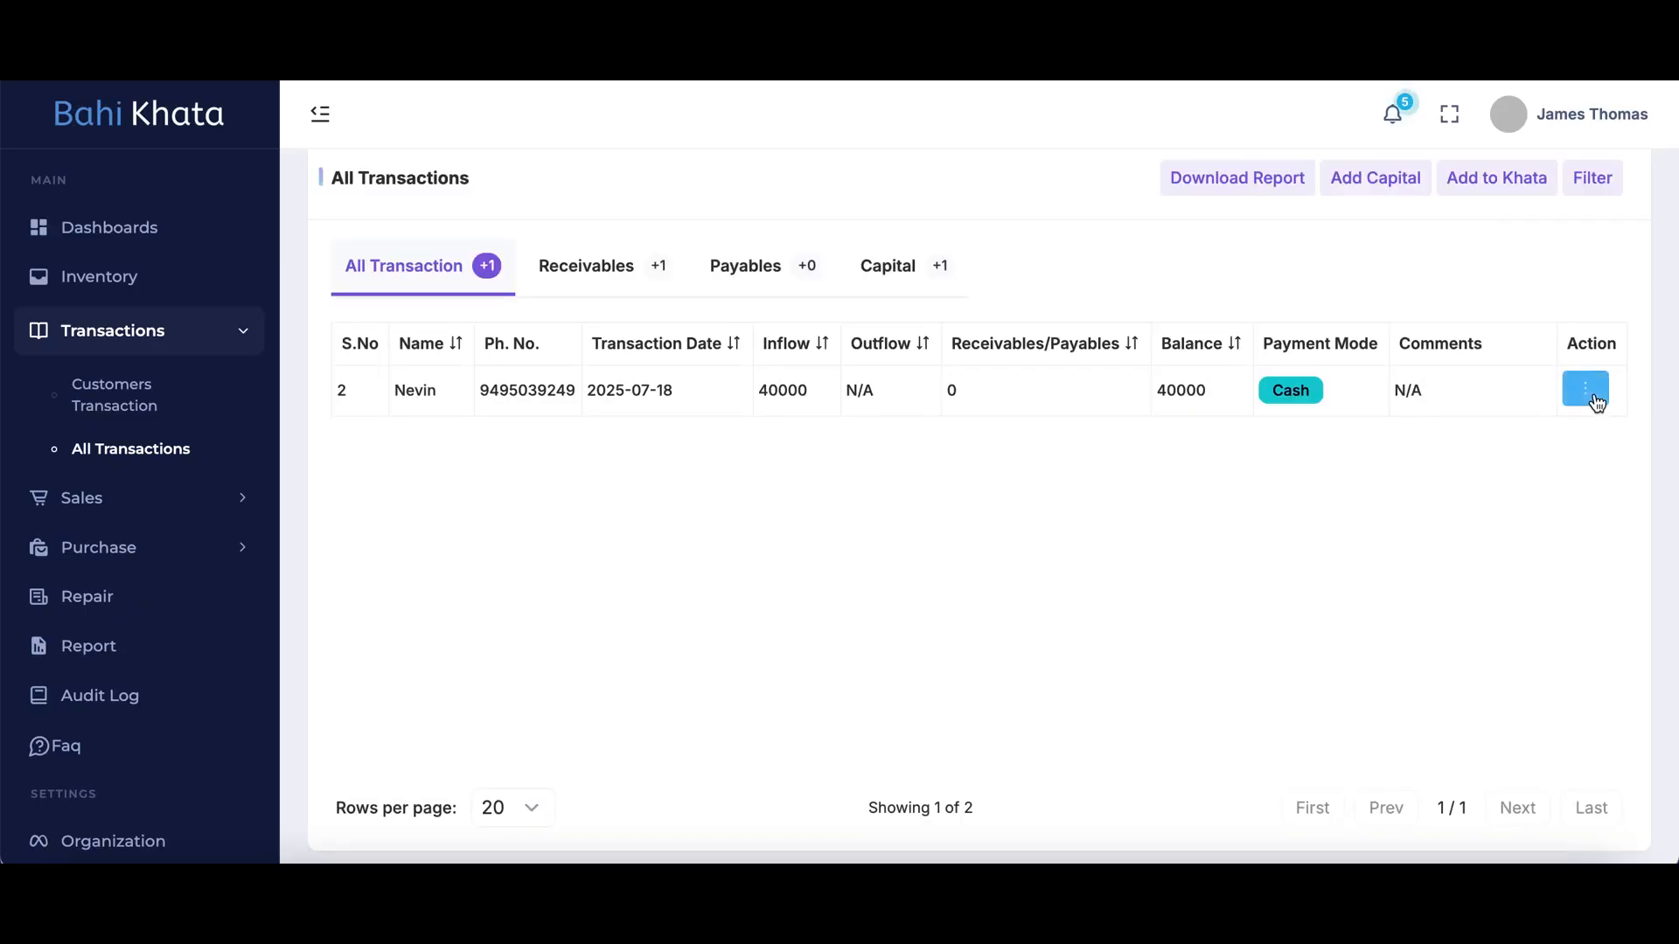
click(1588, 392)
click(1017, 574)
scroll(890, 439, up, 1)
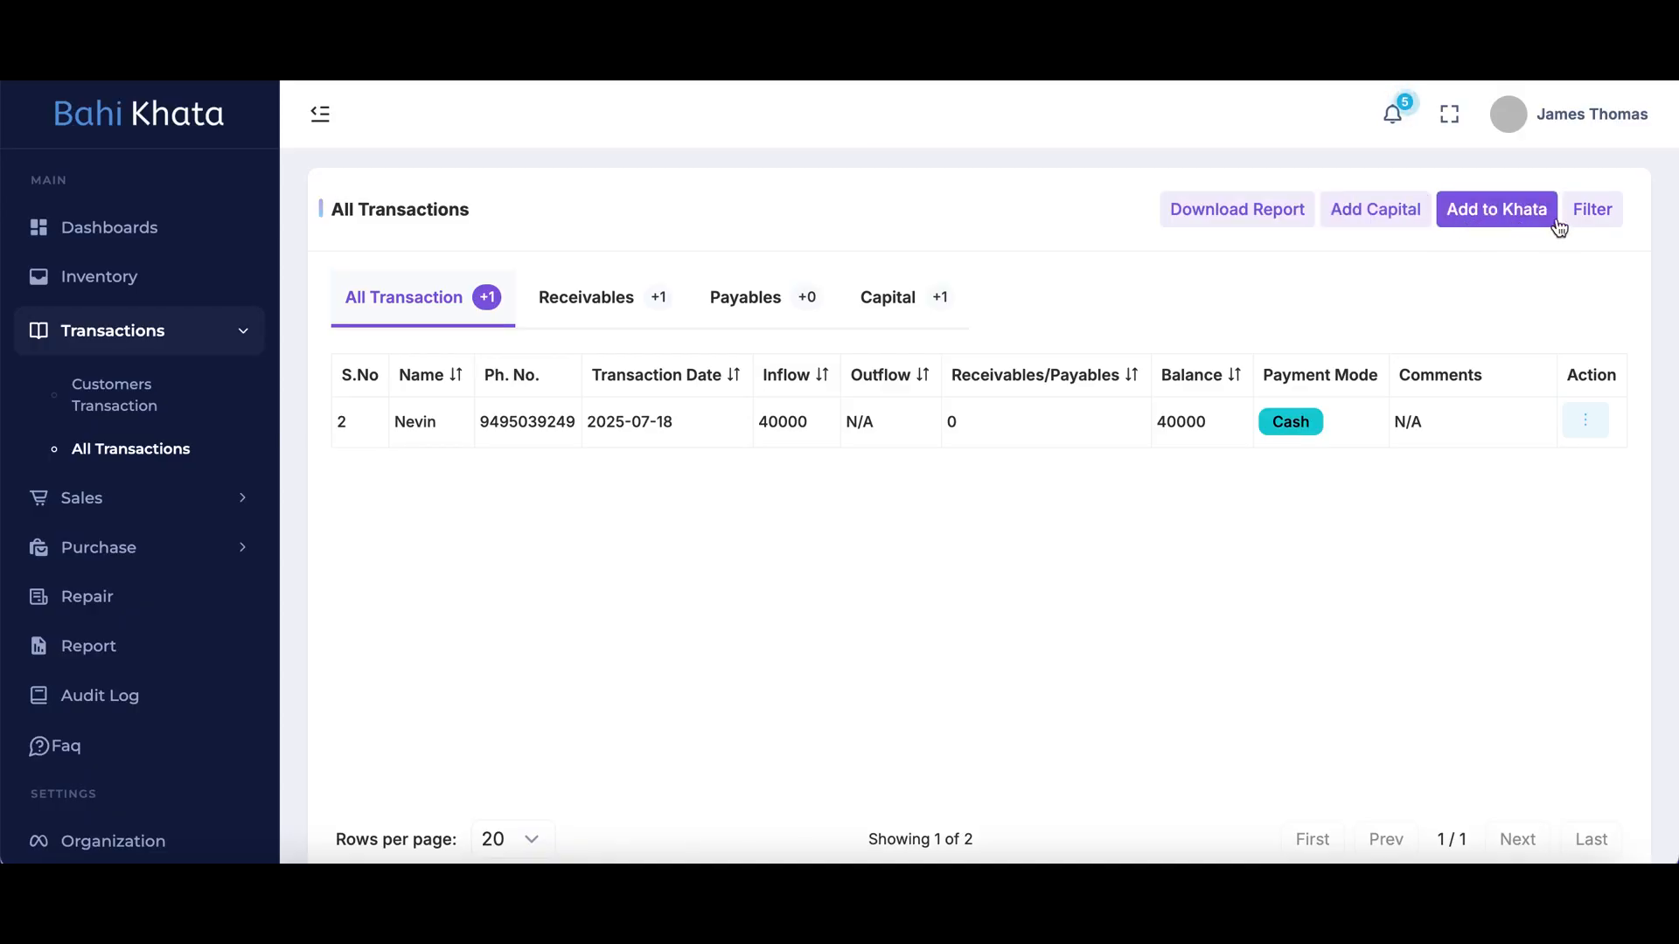
Step: Look at the name, phone and khata type filter options for All Transactions and close them without applying a filter
click(1588, 223)
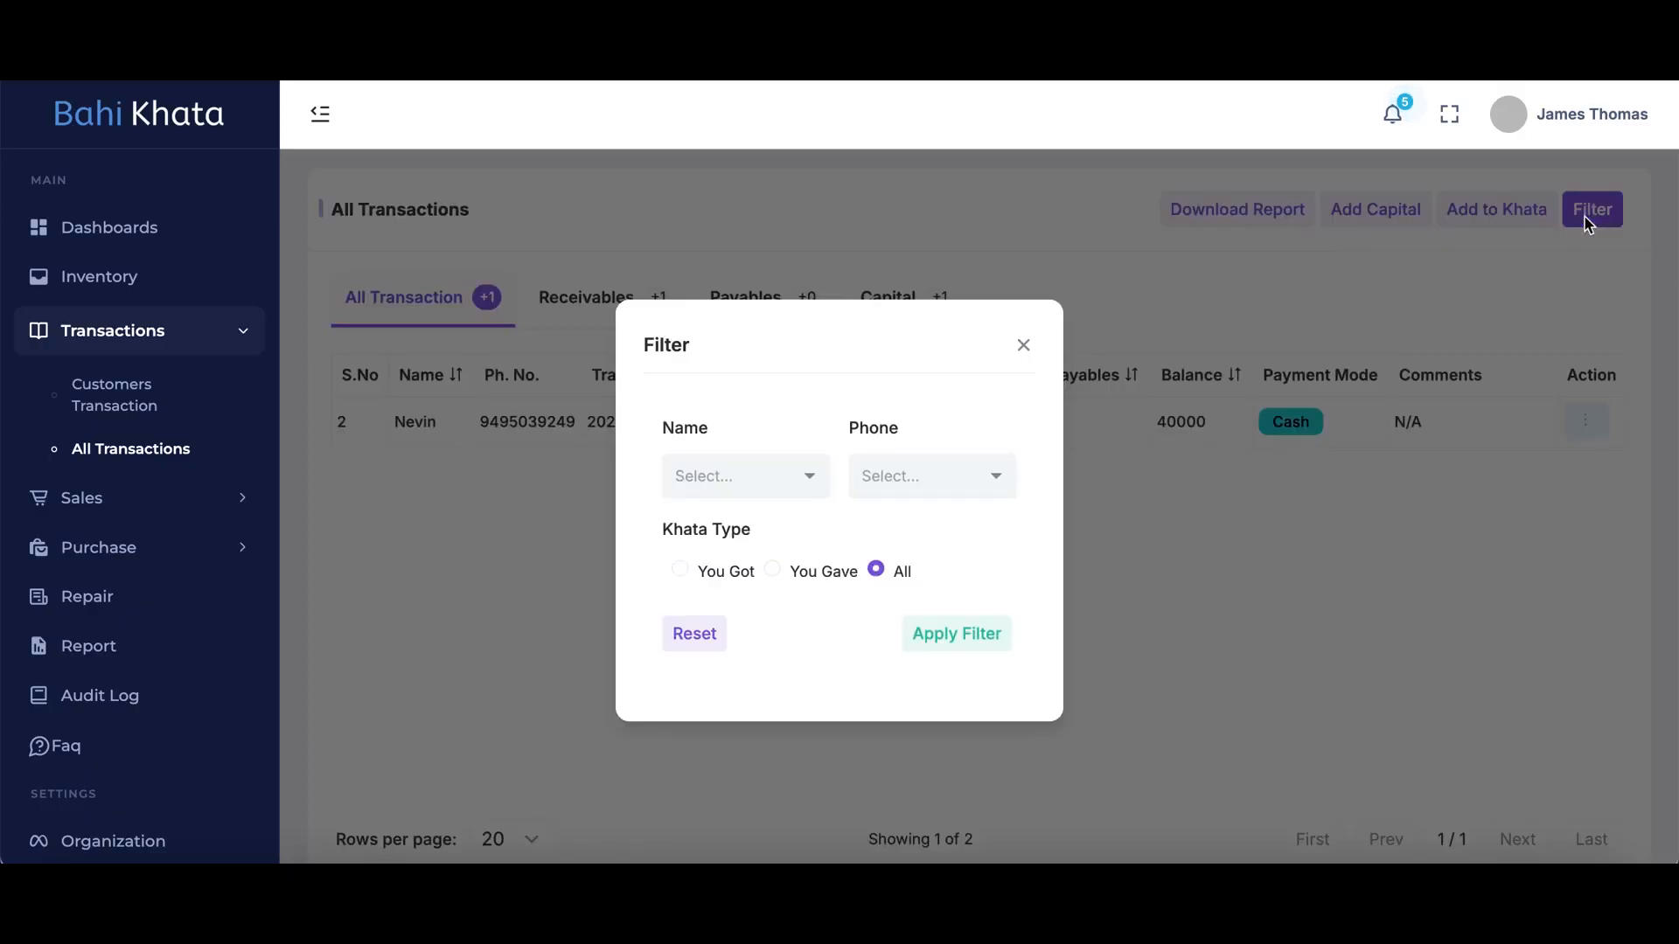
click(800, 488)
click(909, 530)
click(1023, 346)
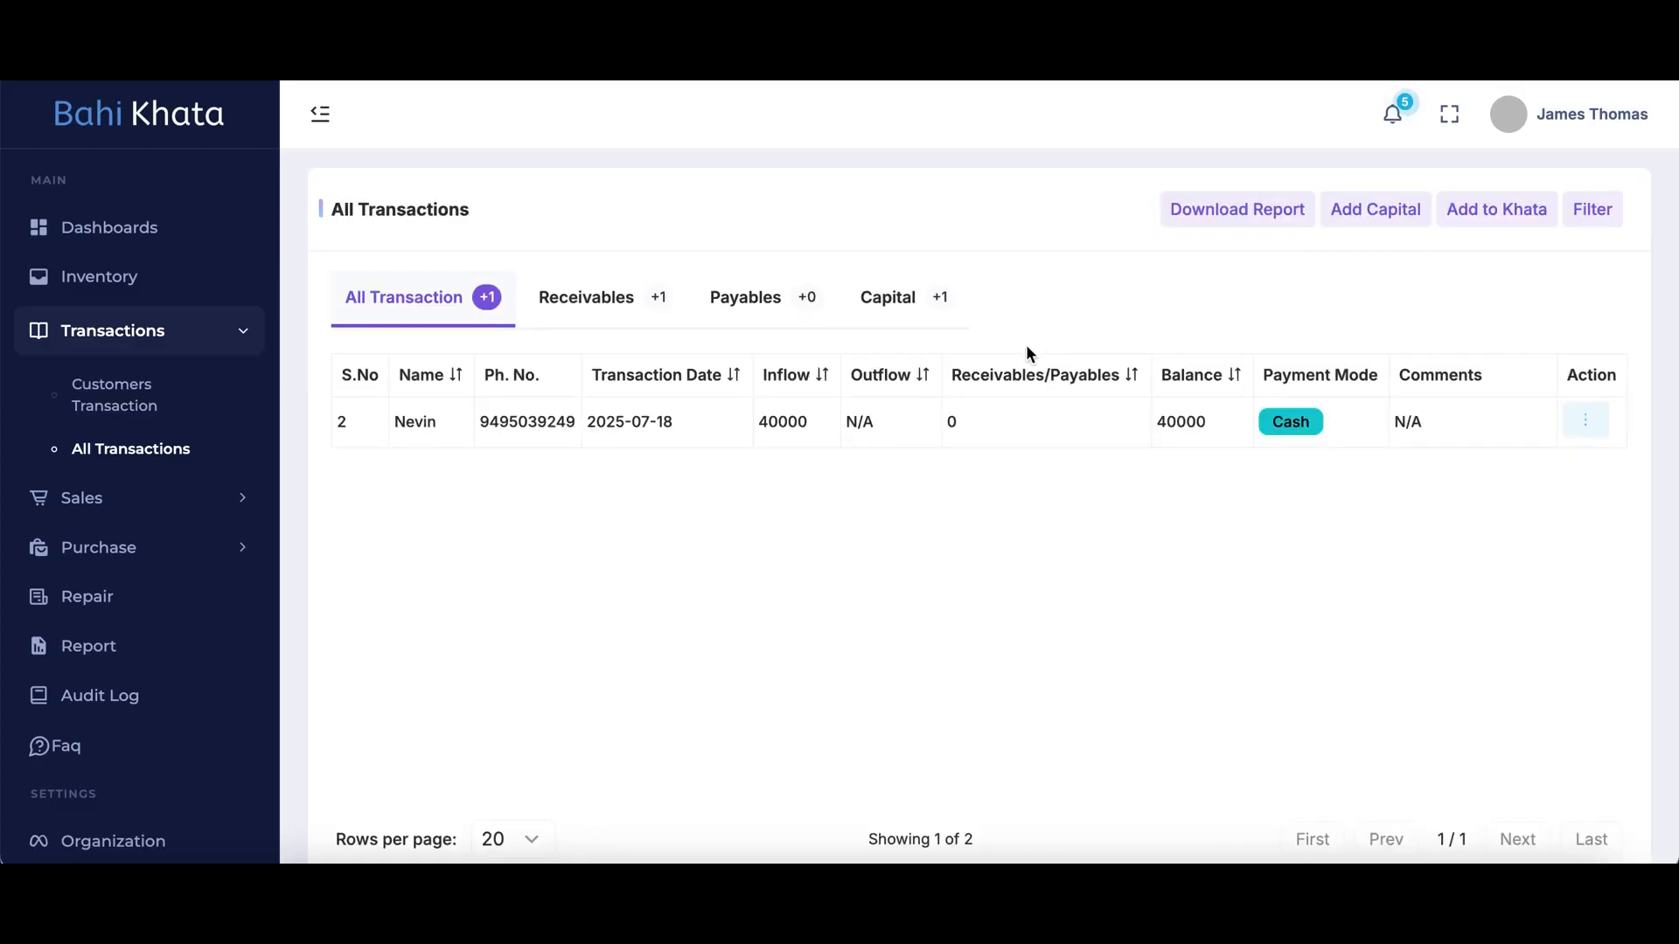